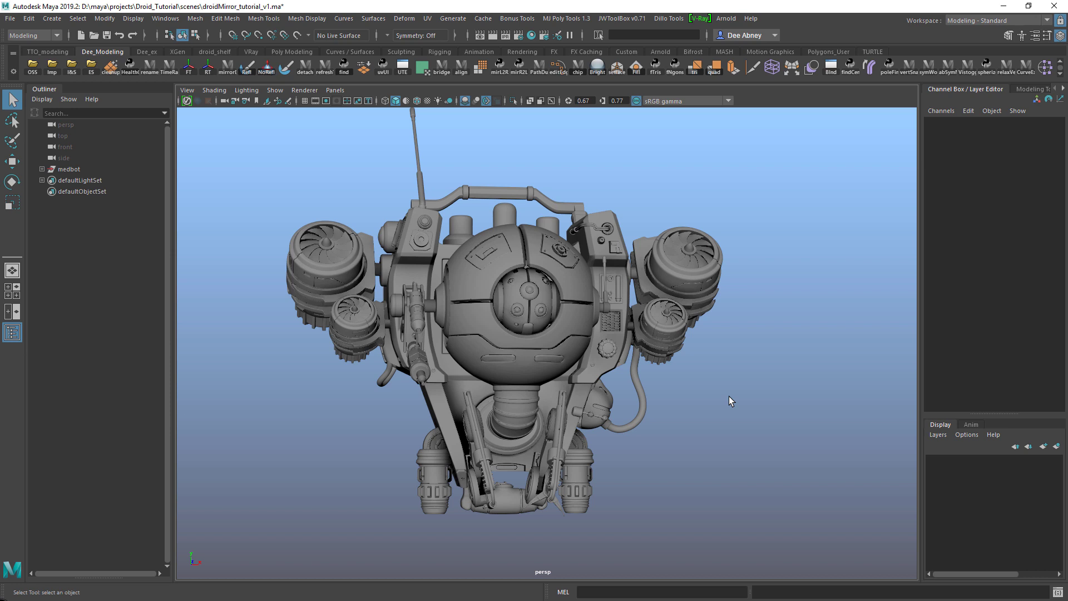
Unparent the large upper engine of Right_grp from the medbot hierarchy, moving it to the top level of the scene.
alt+drag(730, 400, 781, 432)
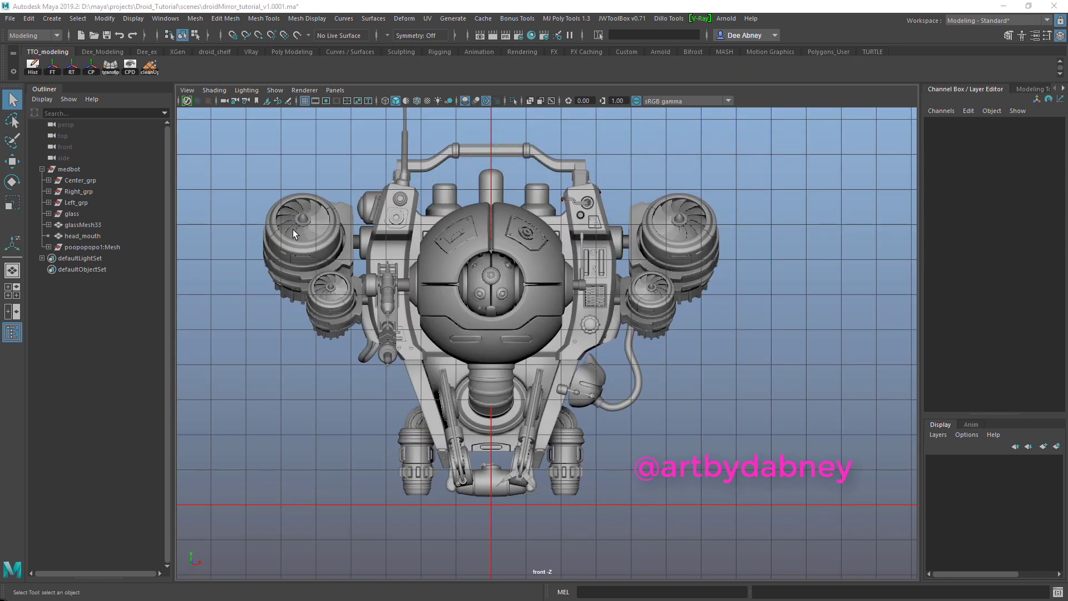
click(292, 231)
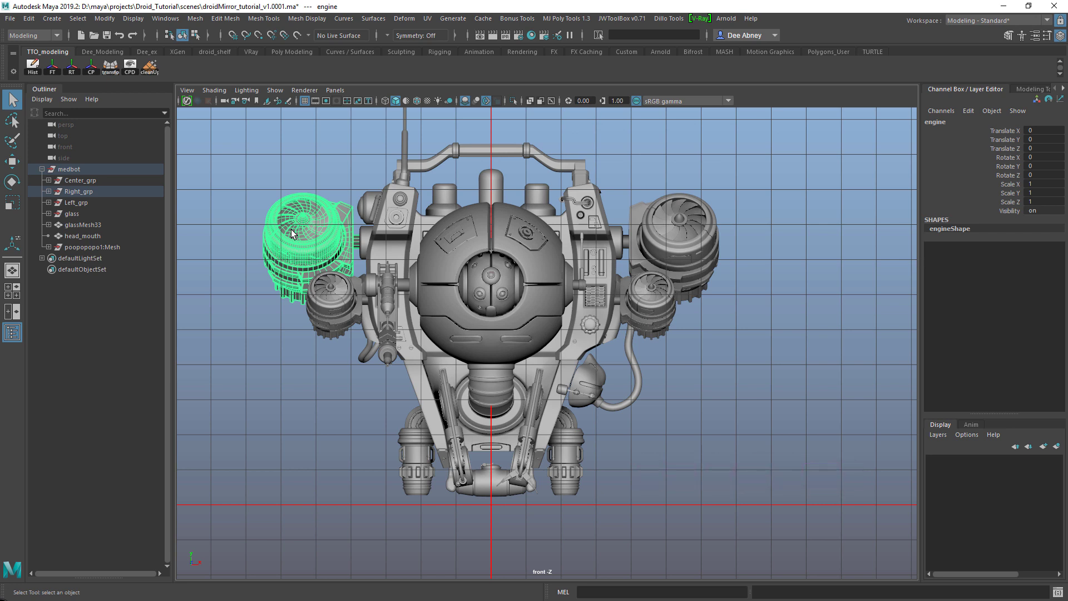
key(shift+p)
key(w)
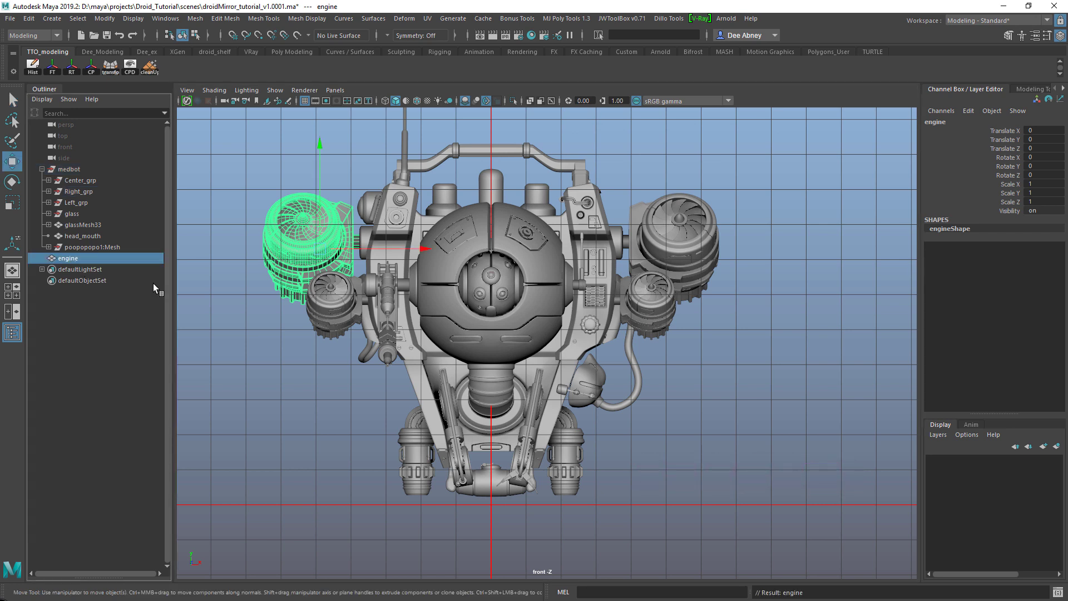
key(space)
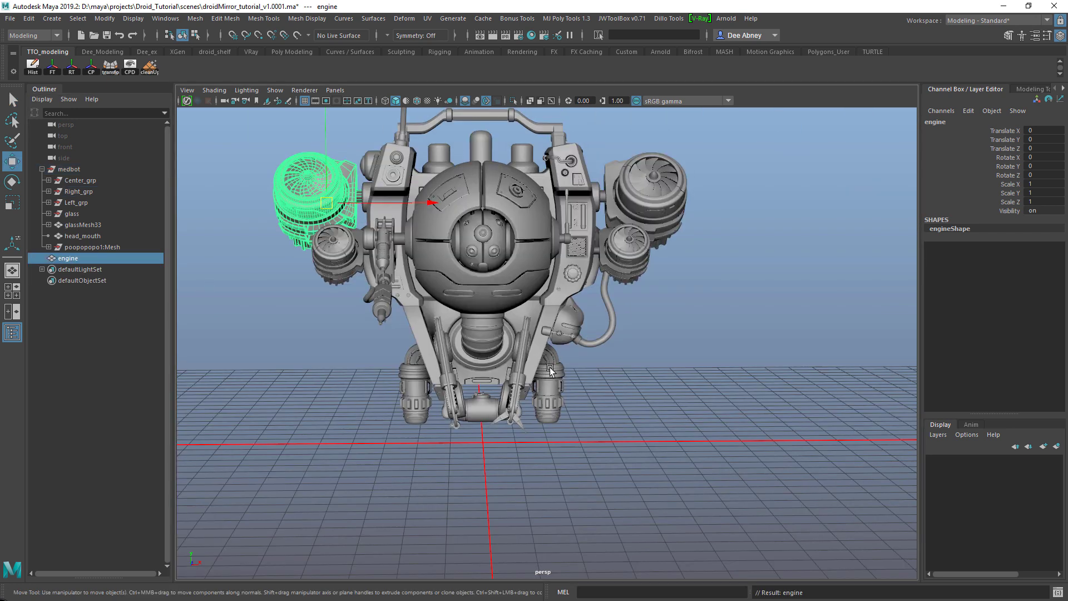
Freeze the unparented engine's transformations and reset them so its pivot moves to the world origin.
alt+middle_drag(521, 305, 566, 358)
alt+drag(427, 222, 389, 261)
click(368, 259)
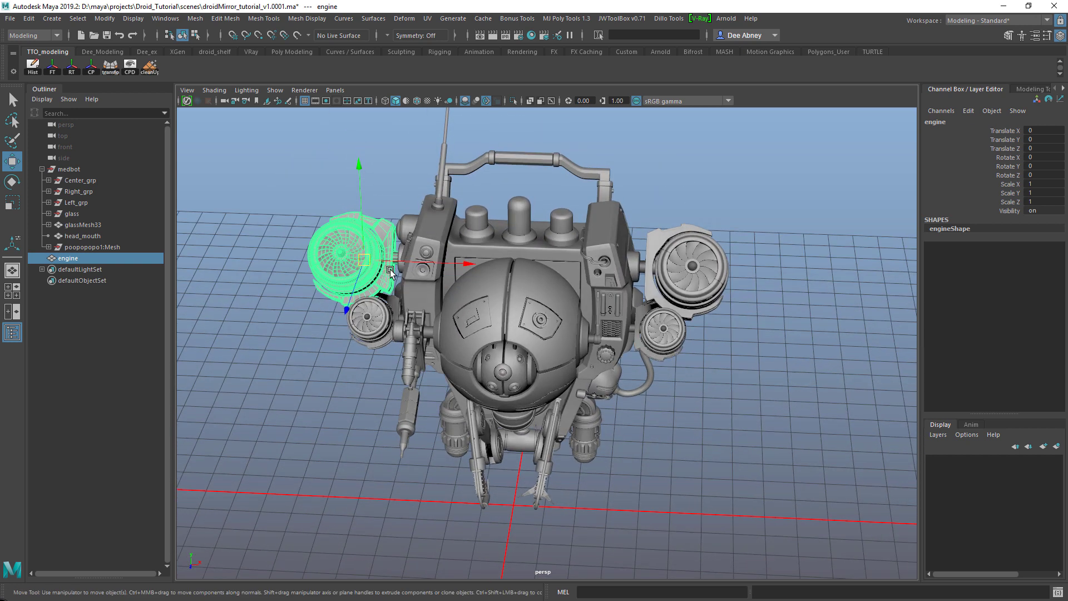
click(104, 18)
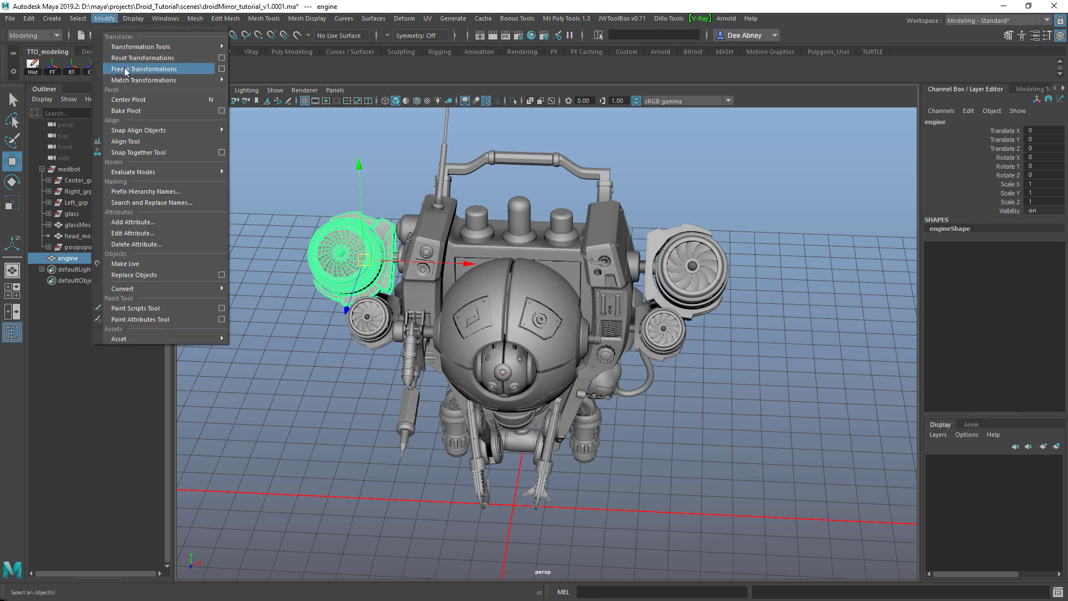
click(126, 70)
click(108, 19)
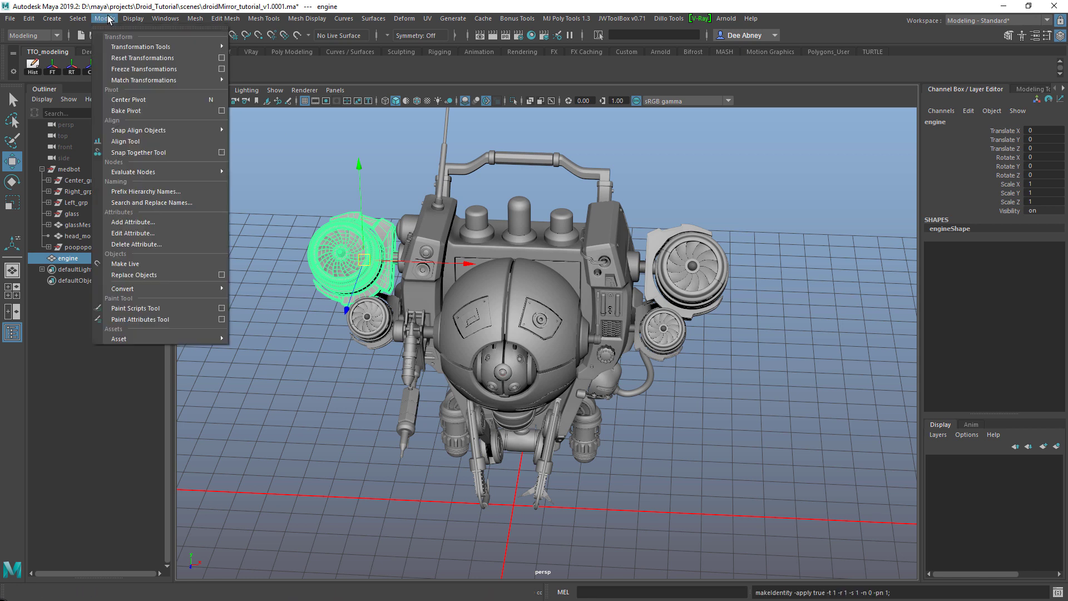
click(135, 58)
Delete the whole bigEngine group, including its fan blades, from the droid's opposite side in Left_grp.
alt+drag(541, 526, 556, 503)
key(q)
click(676, 229)
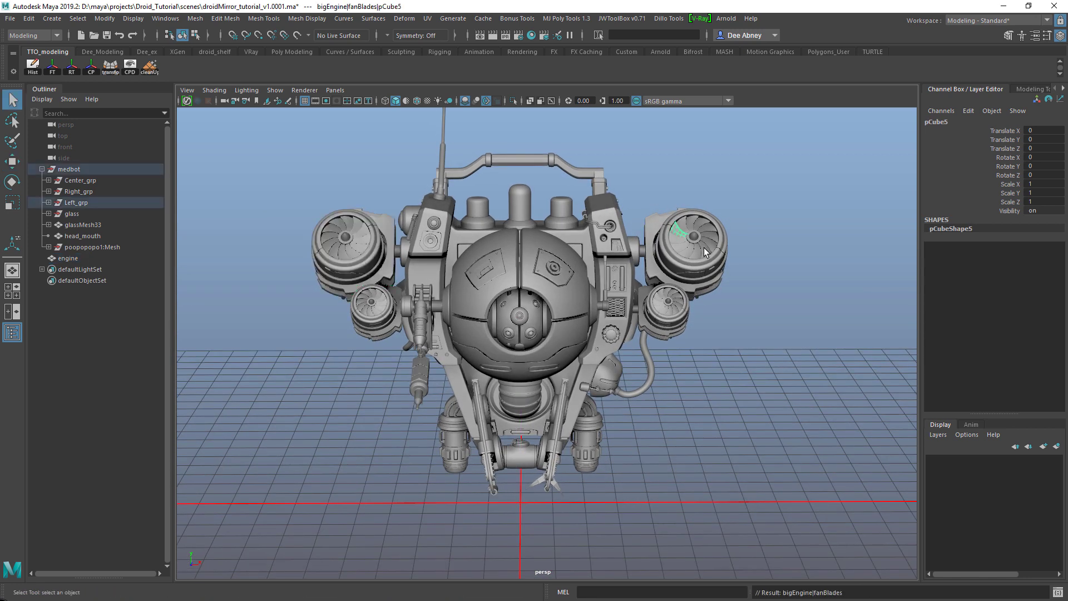
key(Up)
key(Up)
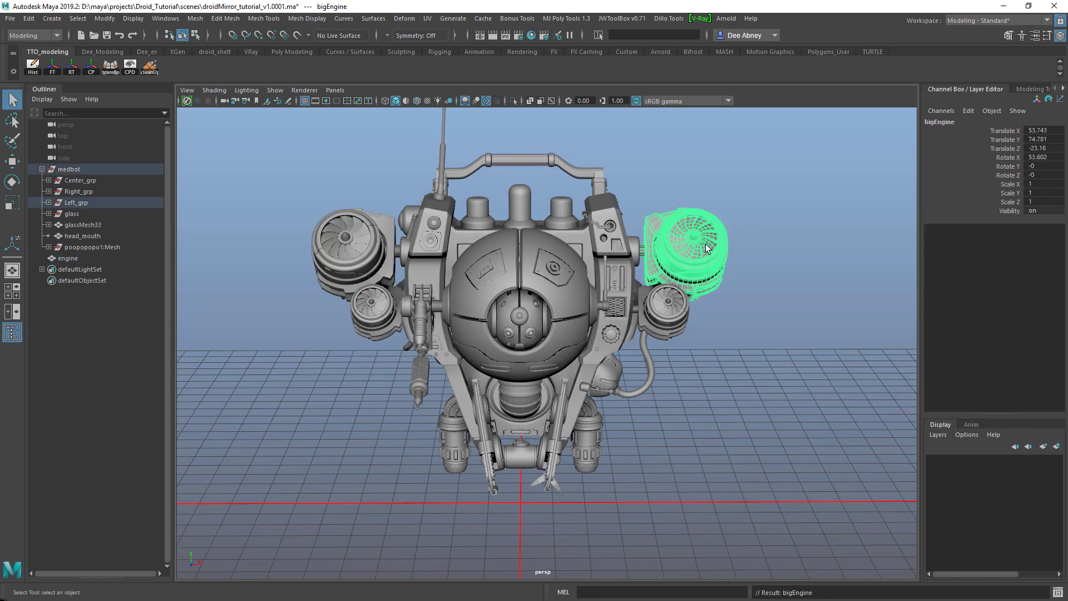
key(Delete)
Open the Mirror options for the remaining large engine and reset them to their defaults.
click(368, 229)
mouse_move(464, 313)
alt+mouse_down()
mouse_move(464, 293)
mouse_move(479, 285)
mouse_move(465, 307)
alt+mouse_up()
key(w)
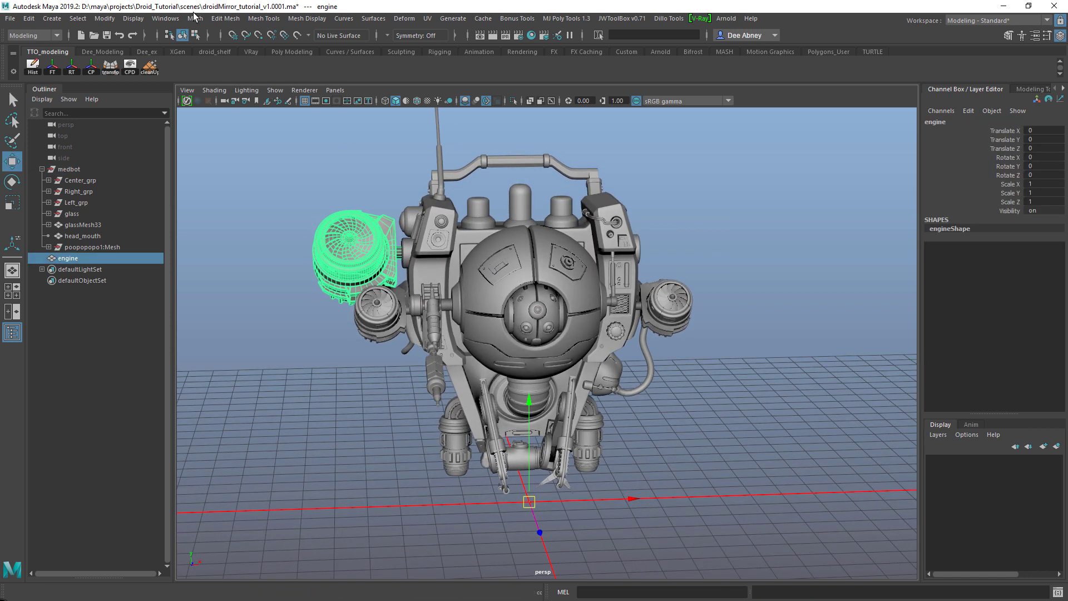
click(194, 17)
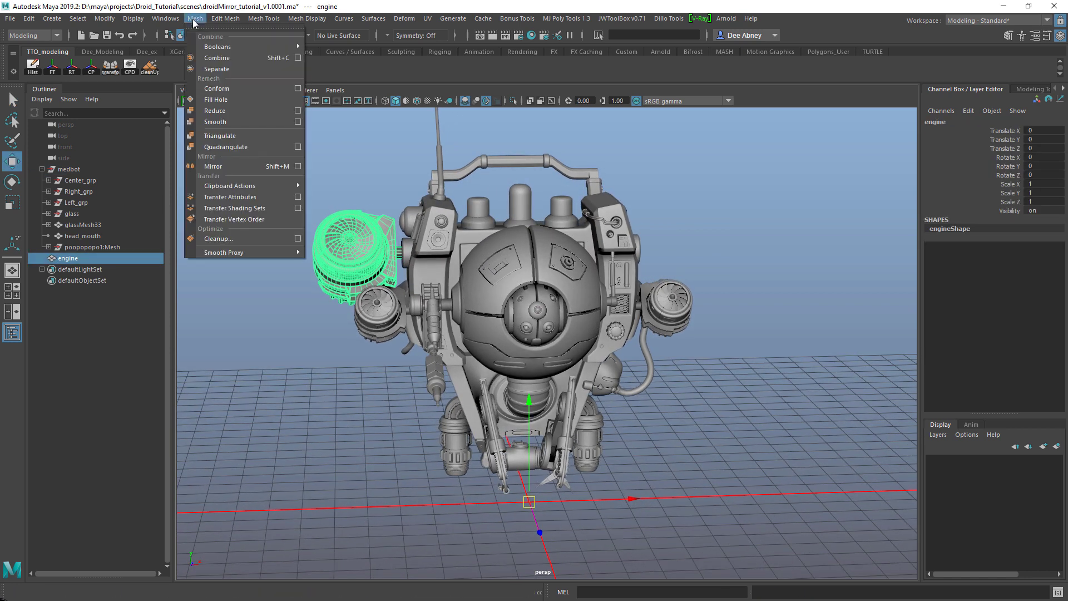
click(297, 166)
click(749, 91)
click(774, 113)
drag(860, 84, 845, 119)
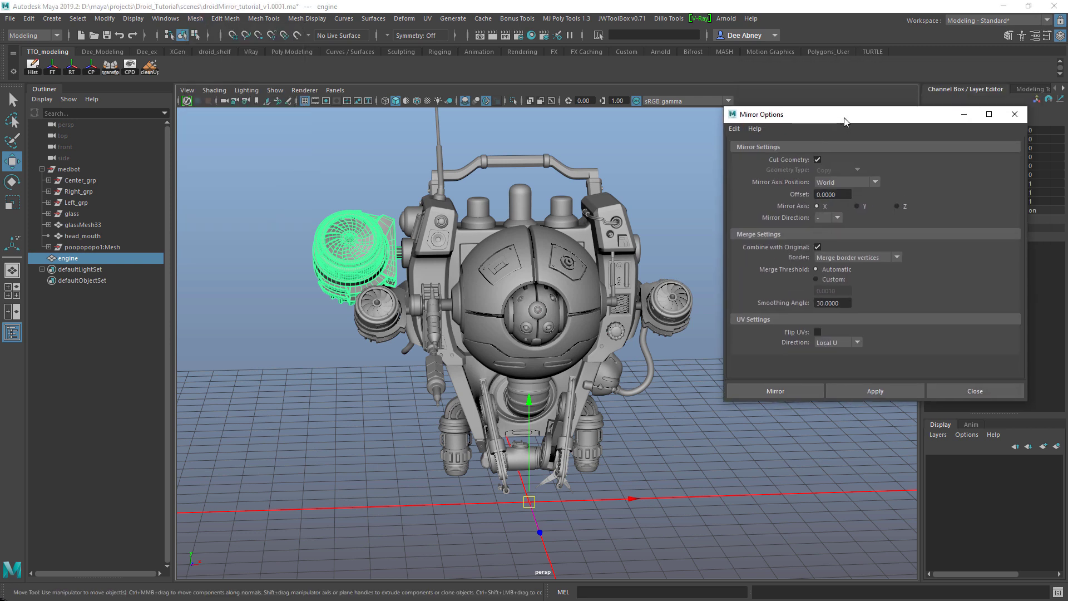
Mirror the engine across the world X axis with Cut Geometry and Combine with Original turned off.
click(818, 158)
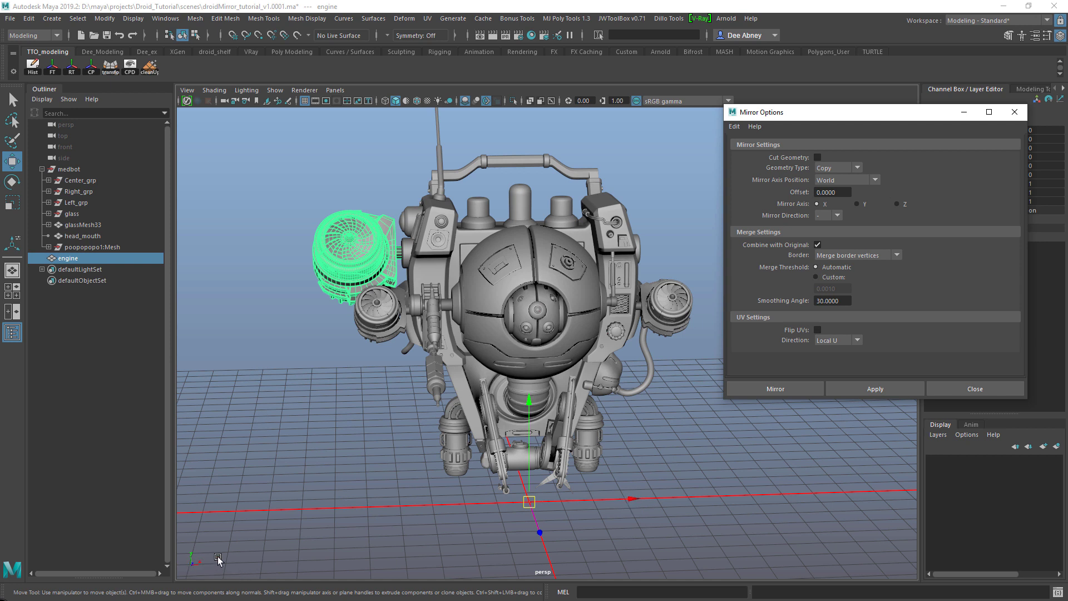
alt+drag(231, 537, 210, 560)
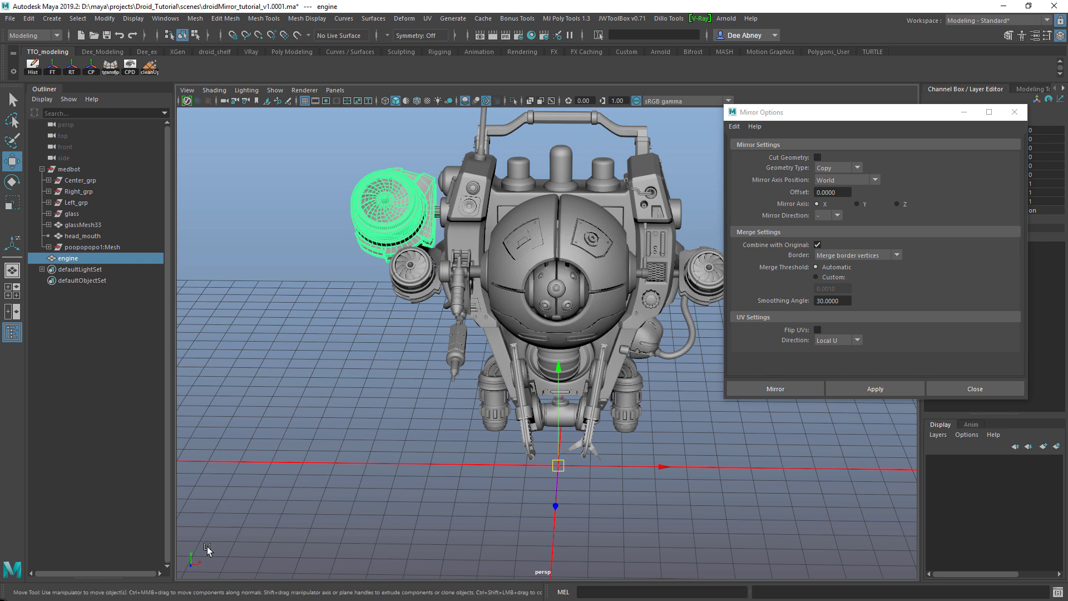
alt+drag(523, 260, 591, 240)
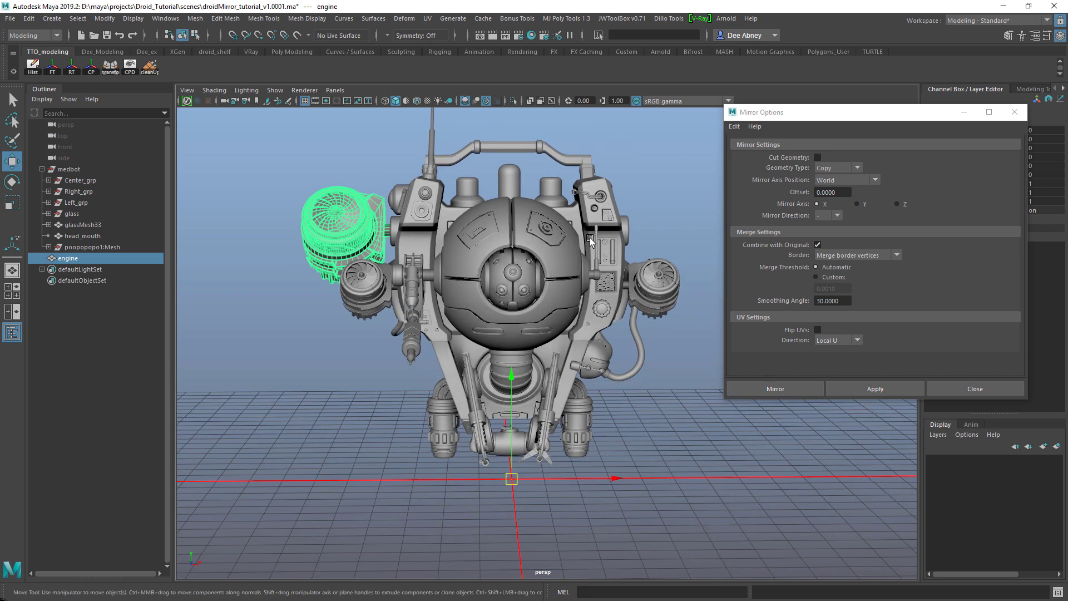
click(818, 244)
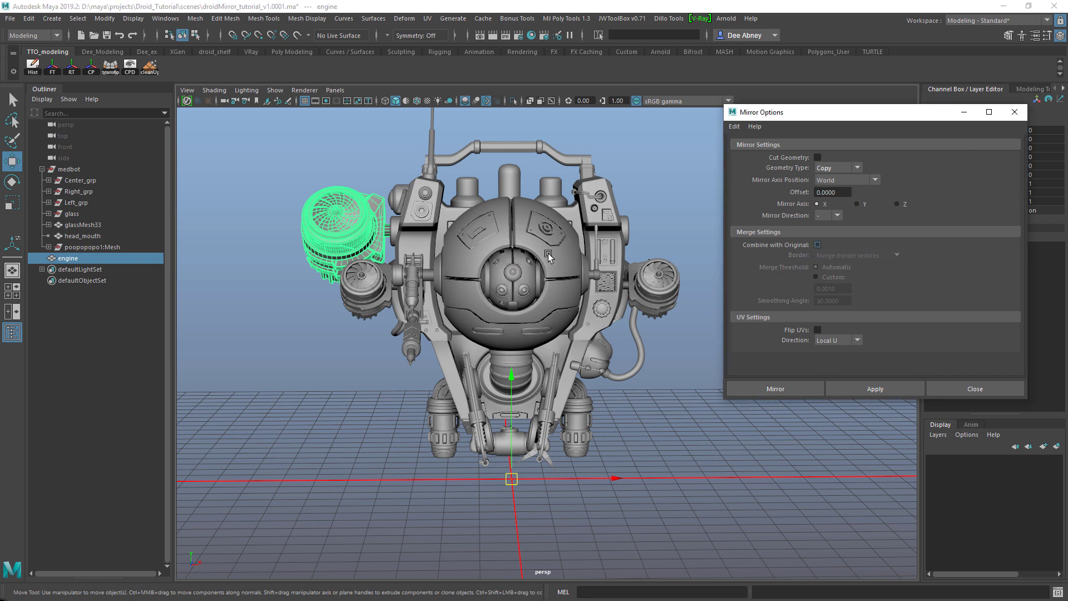
alt+drag(501, 276, 446, 254)
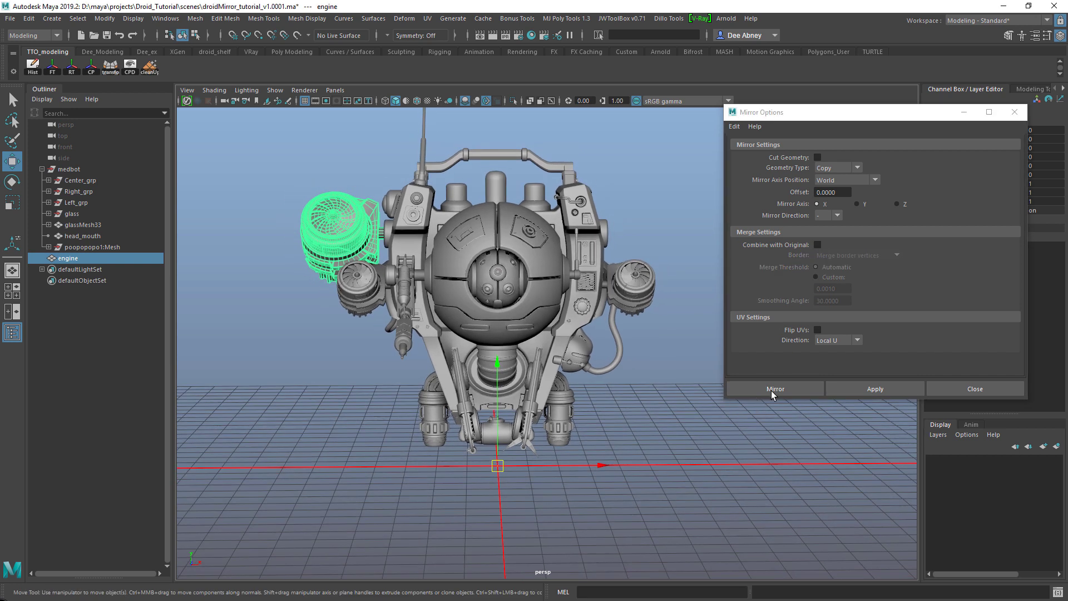
click(772, 389)
key(q)
click(732, 274)
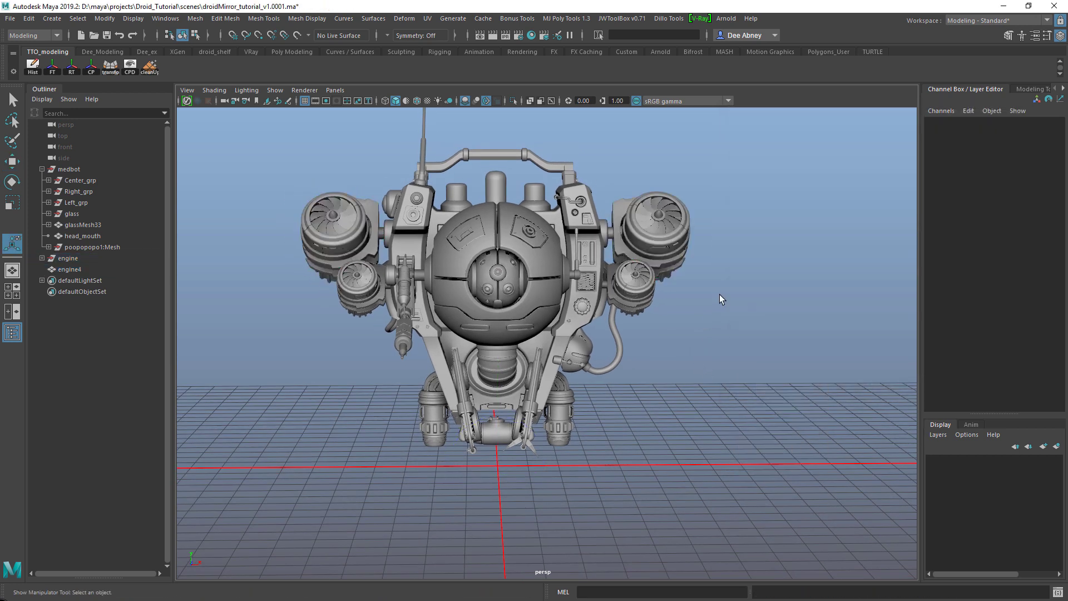
Inspect the mirrored and original engines from several angles and check the hierarchy inside the engine group.
alt+middle_drag(731, 266, 716, 291)
alt+right_drag(715, 291, 725, 303)
alt+drag(725, 302, 706, 300)
click(648, 250)
alt+drag(623, 253, 384, 269)
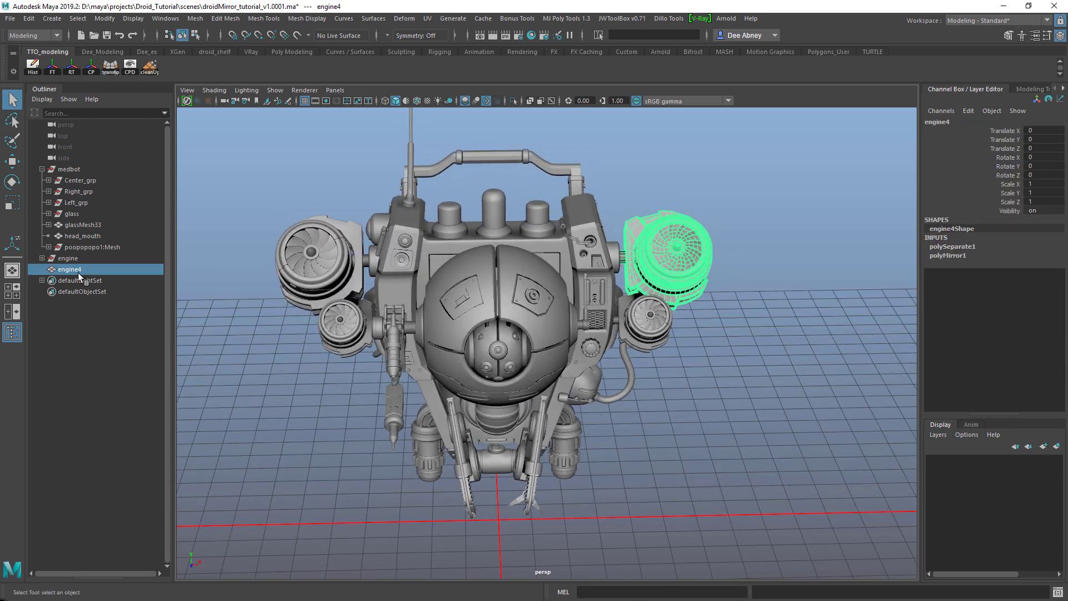
click(298, 247)
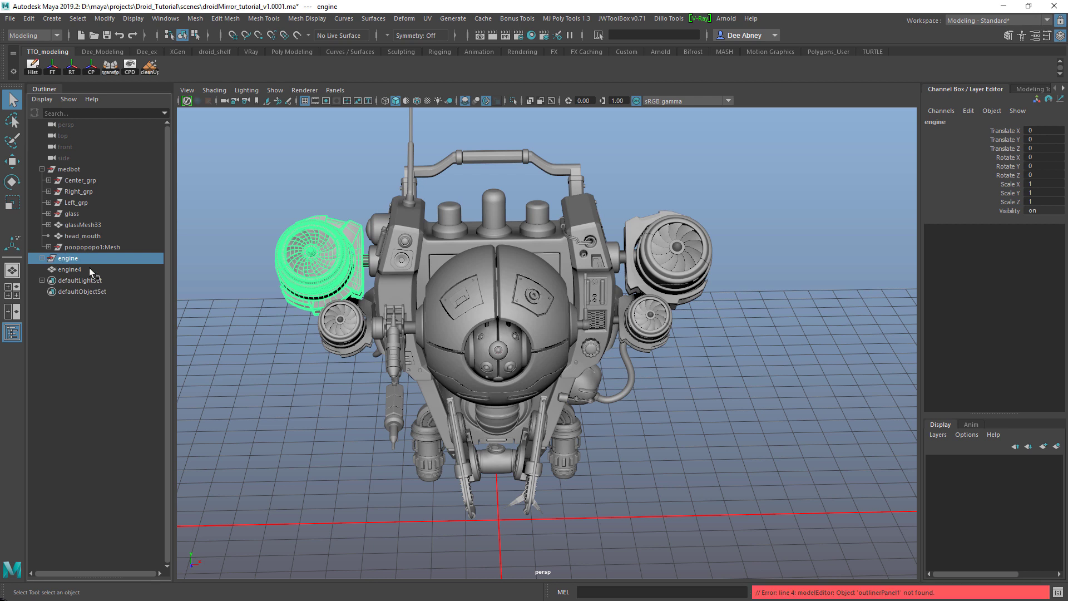
click(42, 259)
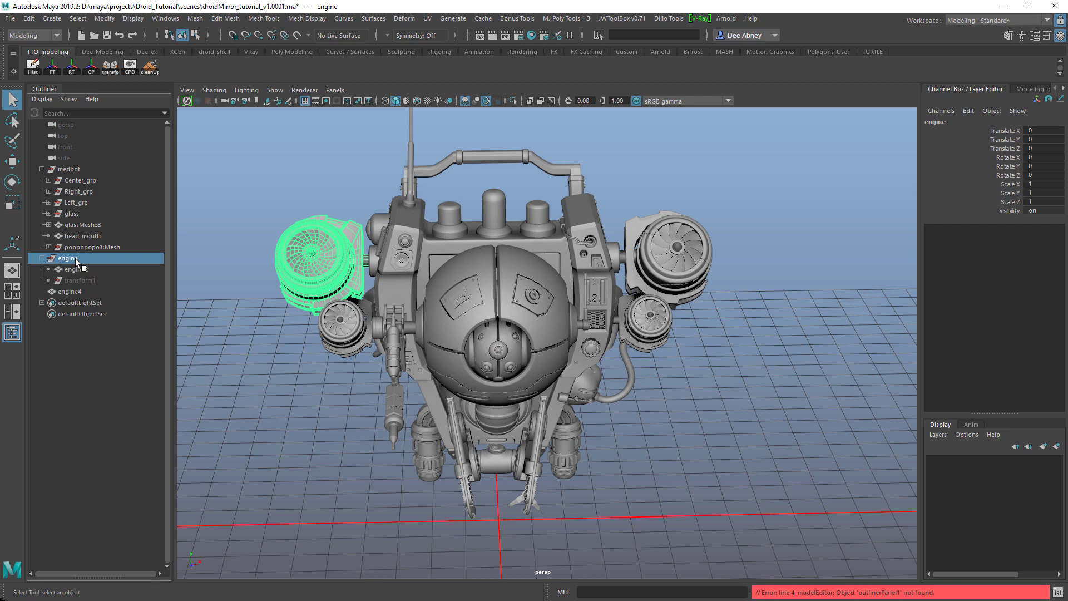
click(238, 185)
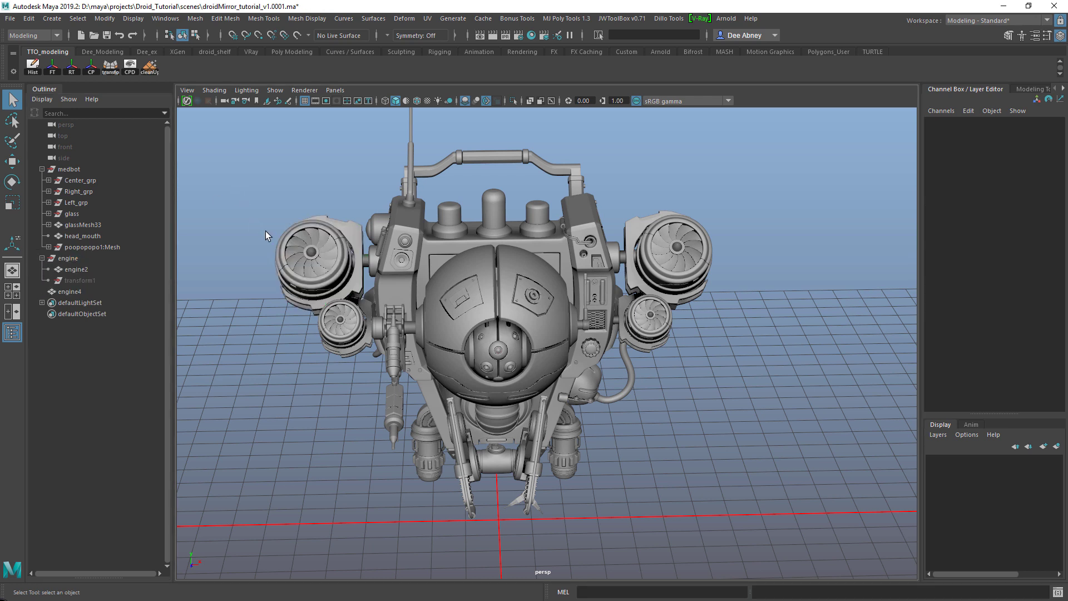
Delete the construction history of all objects in the scene.
click(29, 18)
mouse_move(169, 161)
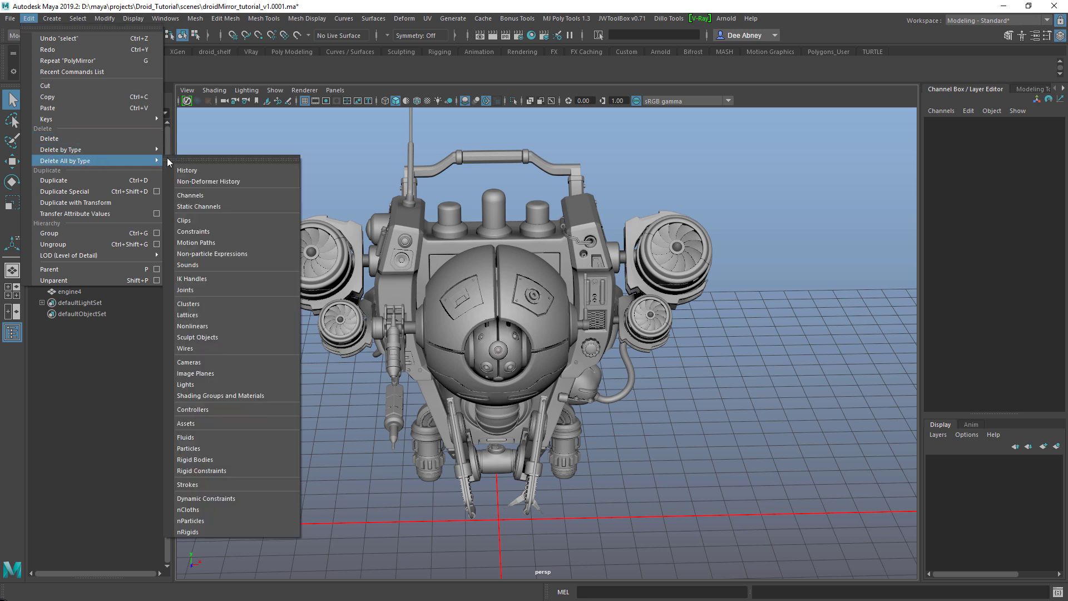
click(242, 169)
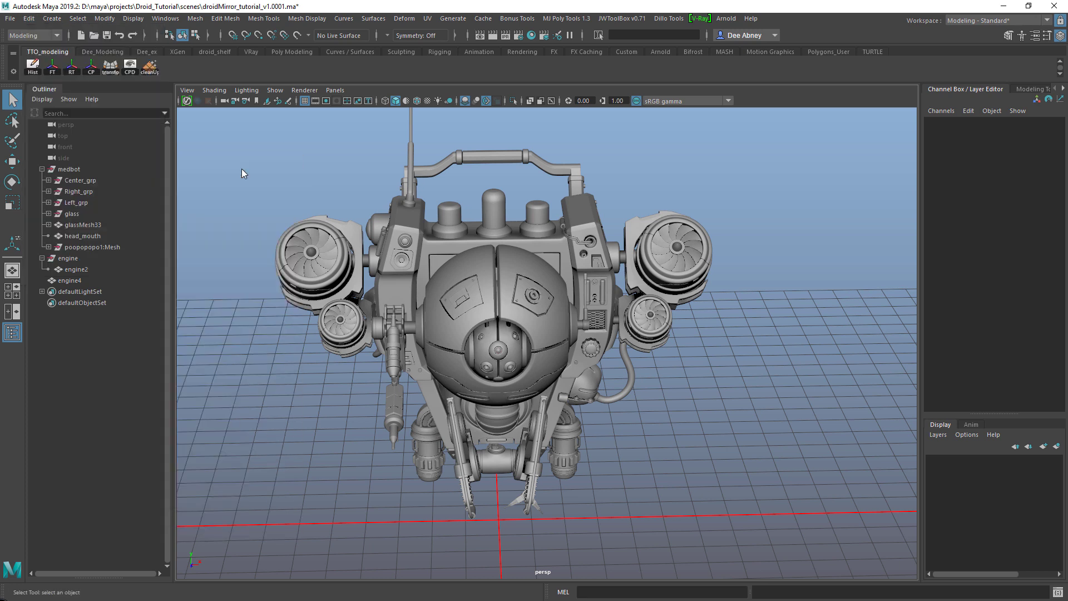
Unparent engine2 from the engine group and delete the leftover empty group.
click(76, 269)
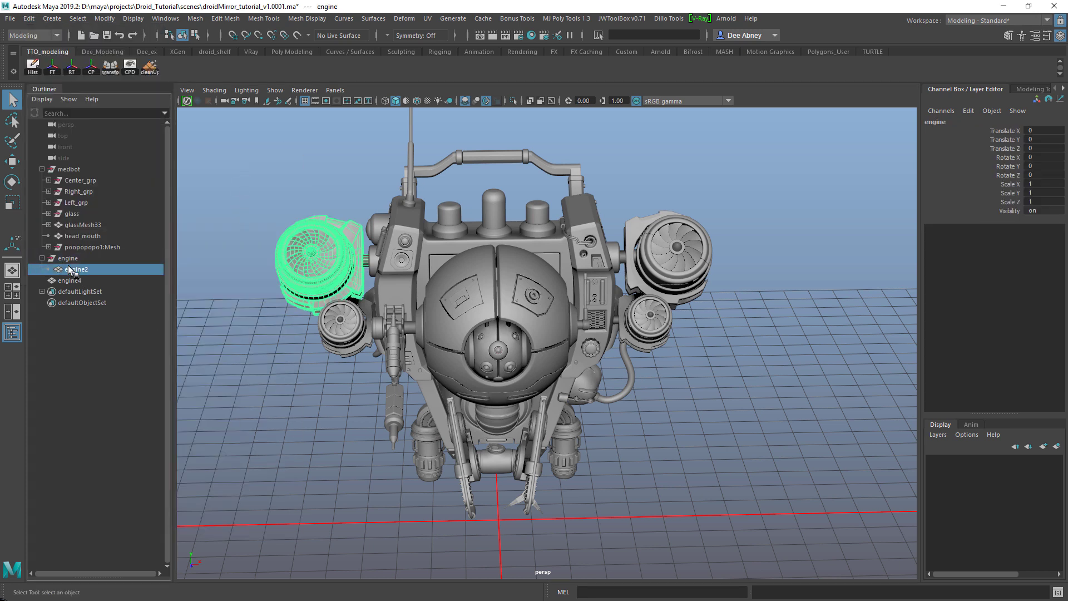
key(shift+p)
click(83, 259)
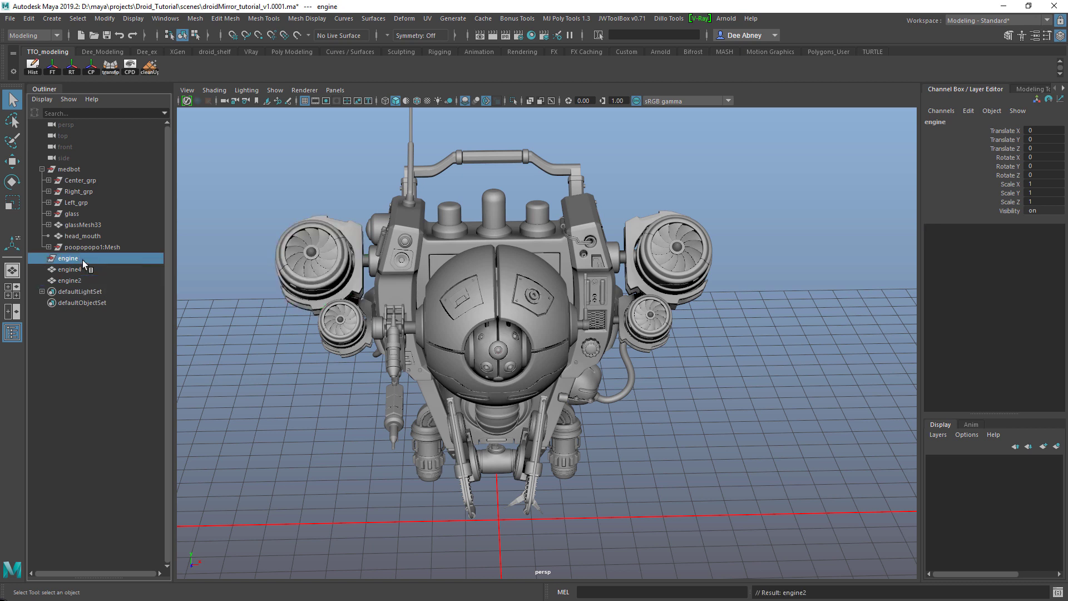
key(Delete)
Delete the mirrored engine4 mesh, leaving only the original large engine.
click(81, 259)
shift+click(79, 267)
mouse_move(690, 192)
alt+mouse_down()
mouse_move(670, 214)
mouse_move(672, 199)
alt+mouse_up()
click(672, 199)
click(678, 238)
key(Delete)
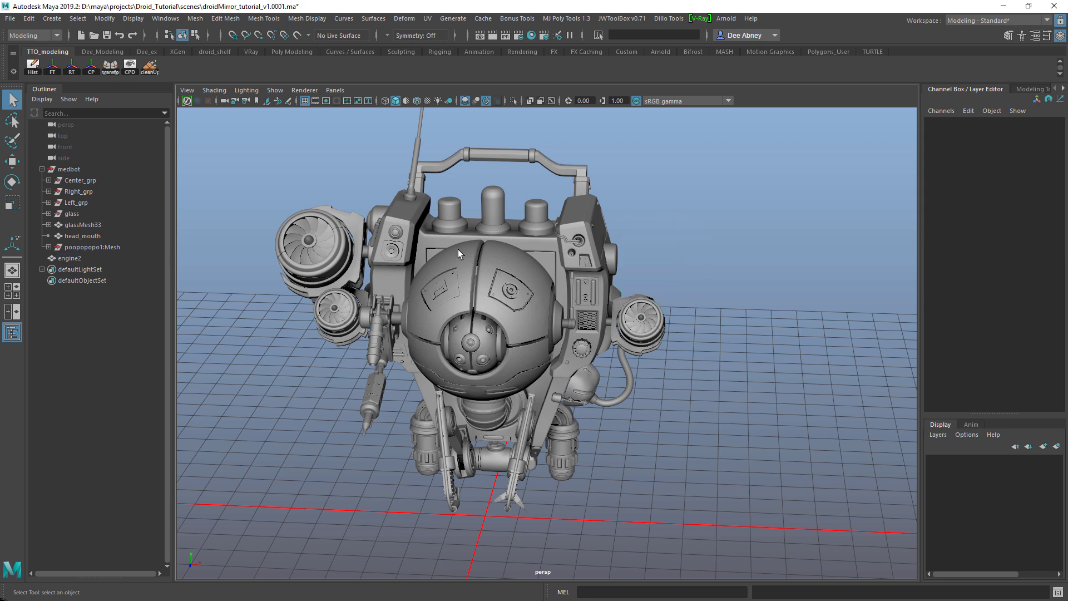
Duplicate engine2 and set the copy's Scale X to -1 to flip it to the droid's other side.
click(331, 234)
key(w)
alt+drag(340, 240, 400, 301)
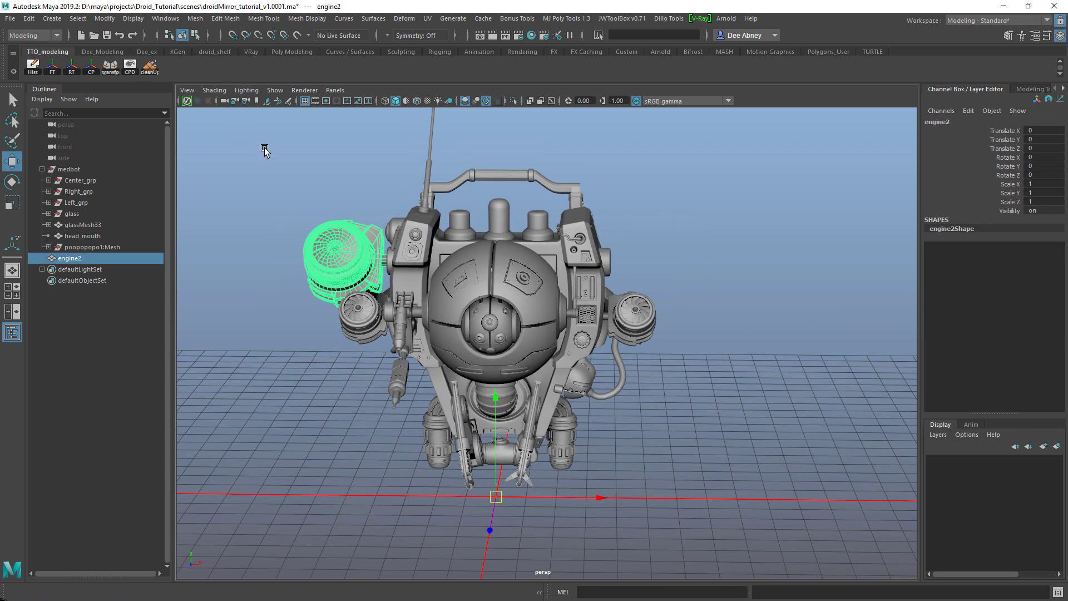
key(ctrl+d)
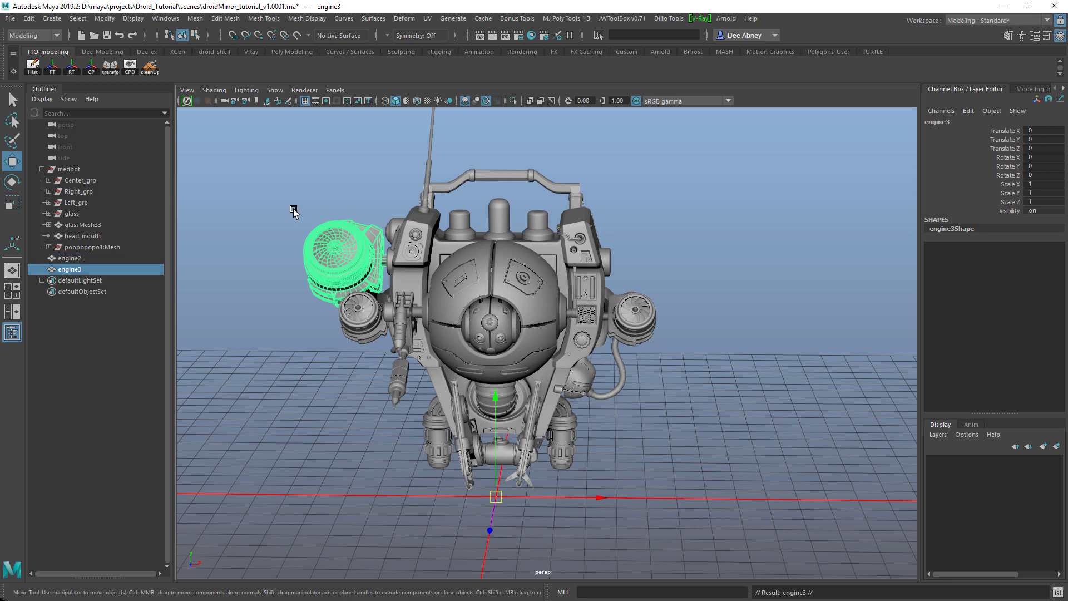
click(1041, 183)
text(-1)
key(Return)
alt+drag(525, 282, 788, 244)
key(q)
click(737, 219)
alt+drag(736, 220, 680, 242)
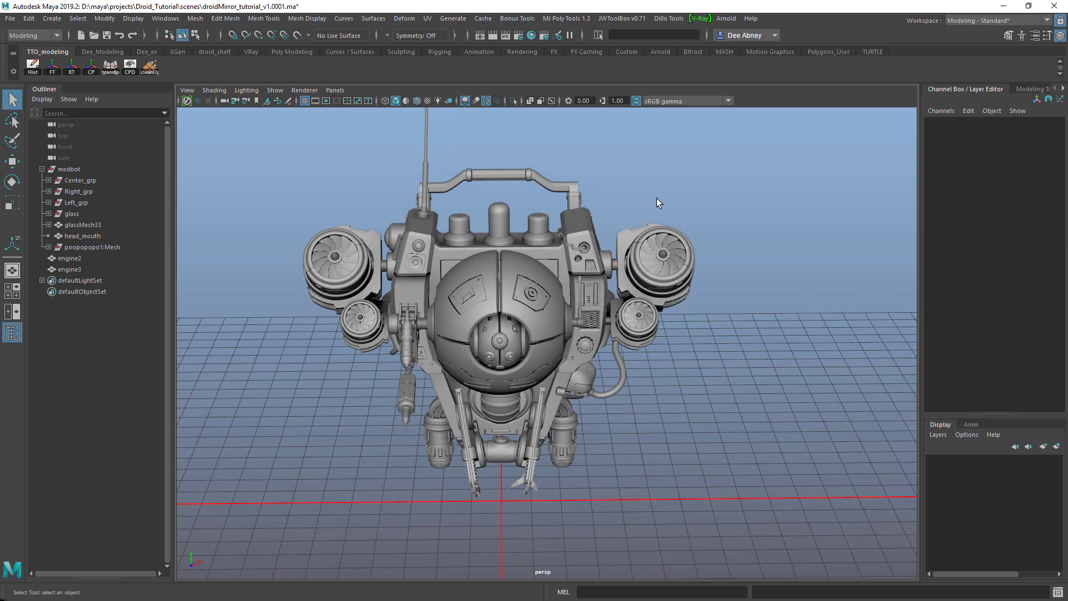
Freeze the transformations of the flipped engine copy, then deselect it.
click(676, 247)
key(w)
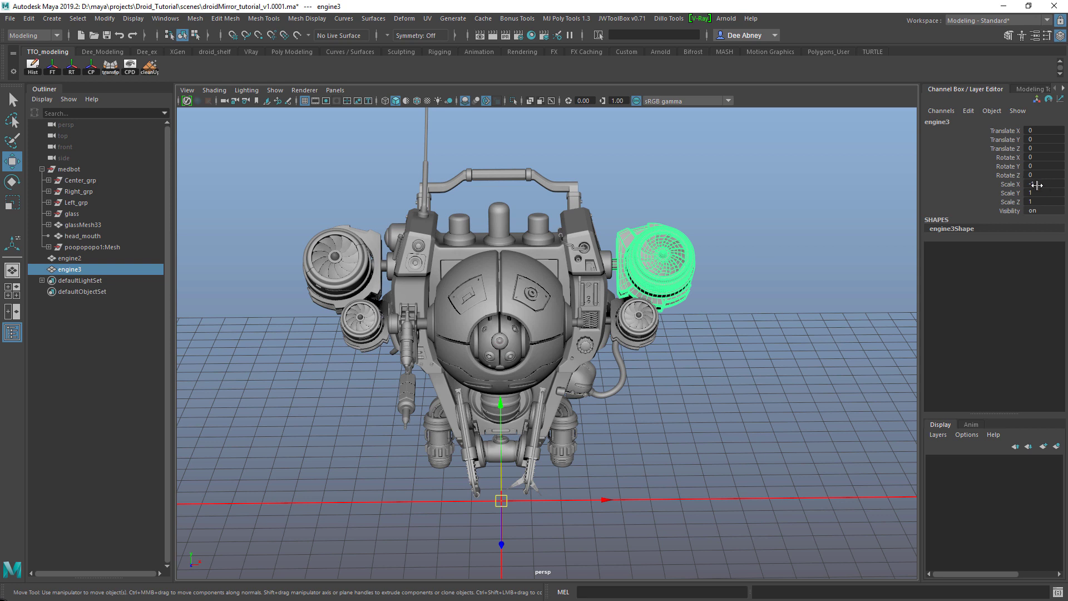
alt+drag(619, 440, 709, 302)
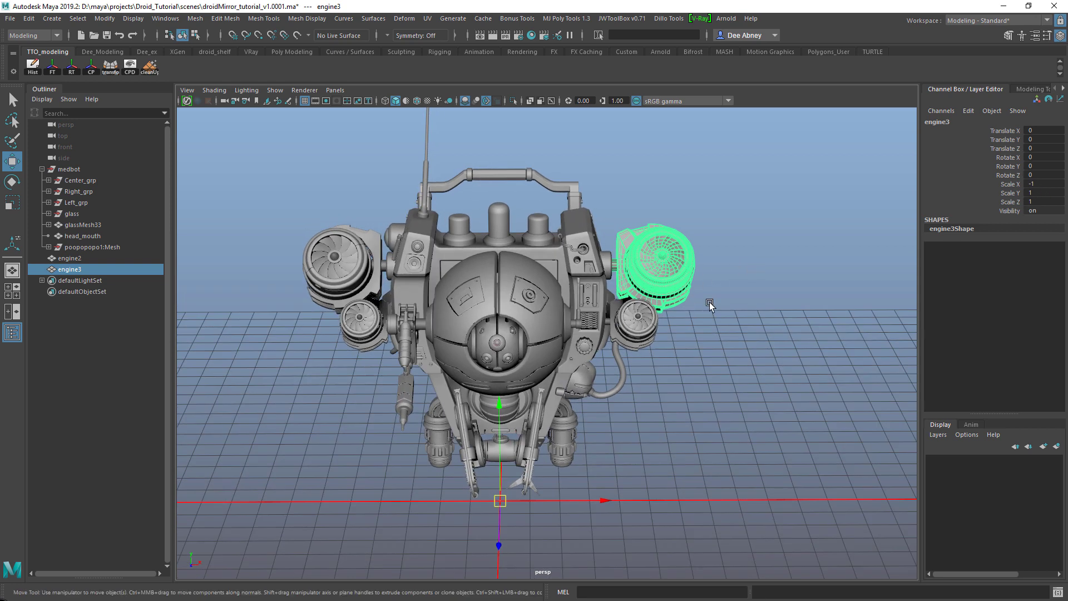
click(104, 19)
click(136, 69)
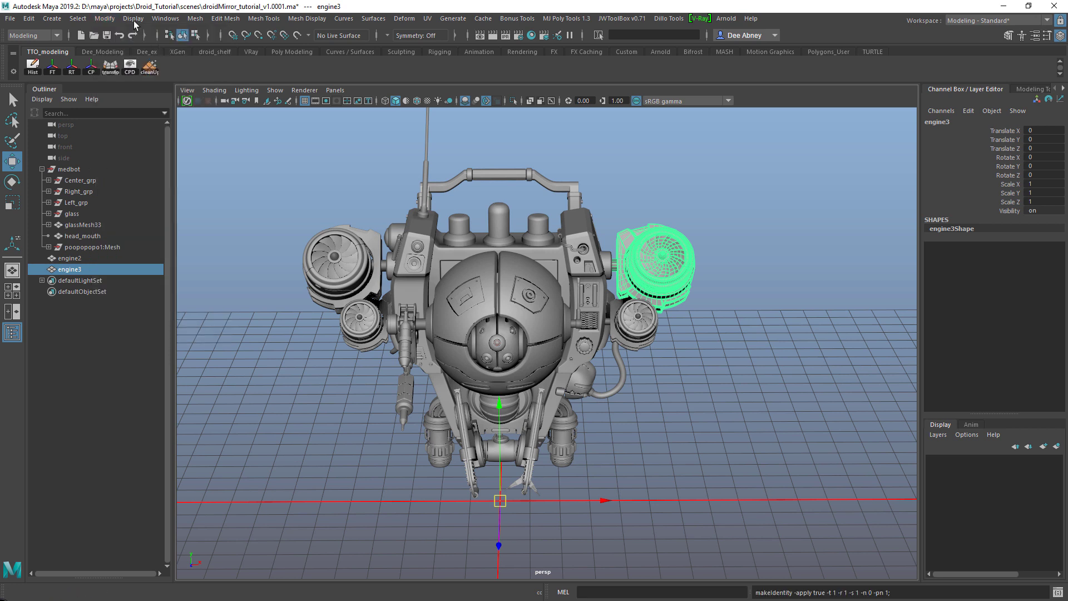
click(105, 18)
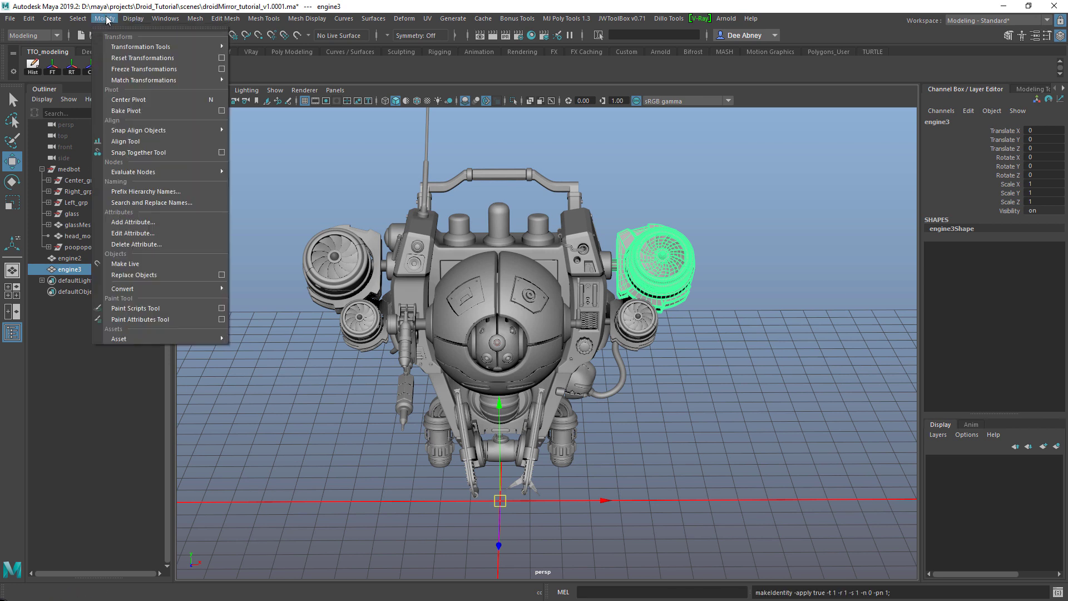
click(605, 169)
alt+drag(606, 169, 765, 285)
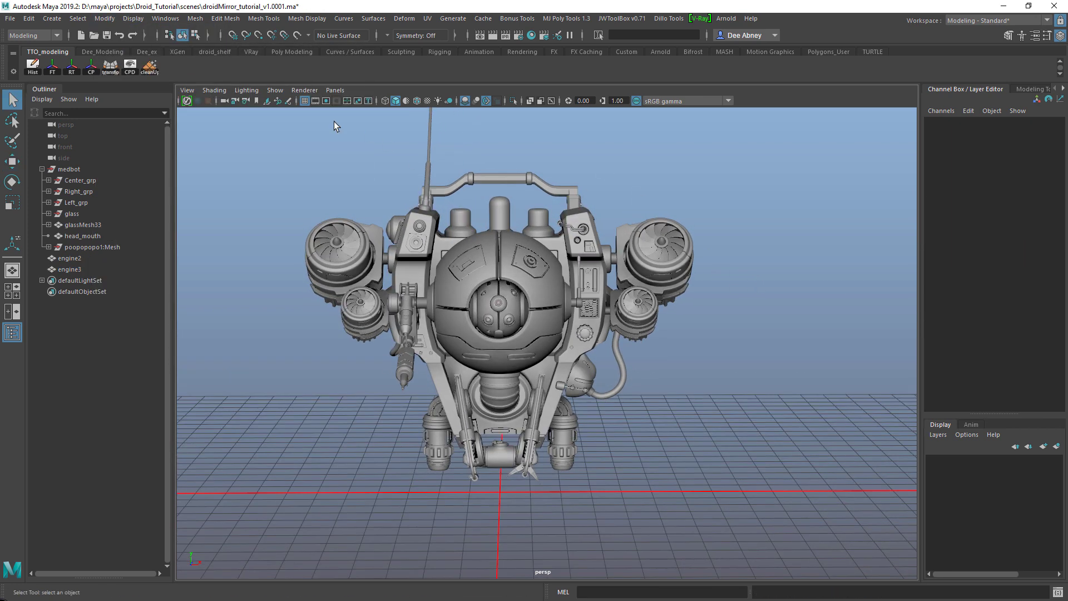
Turn off Two Sided Lighting in the viewport and inspect the droid's original and flipped engines.
click(251, 89)
click(275, 169)
click(250, 90)
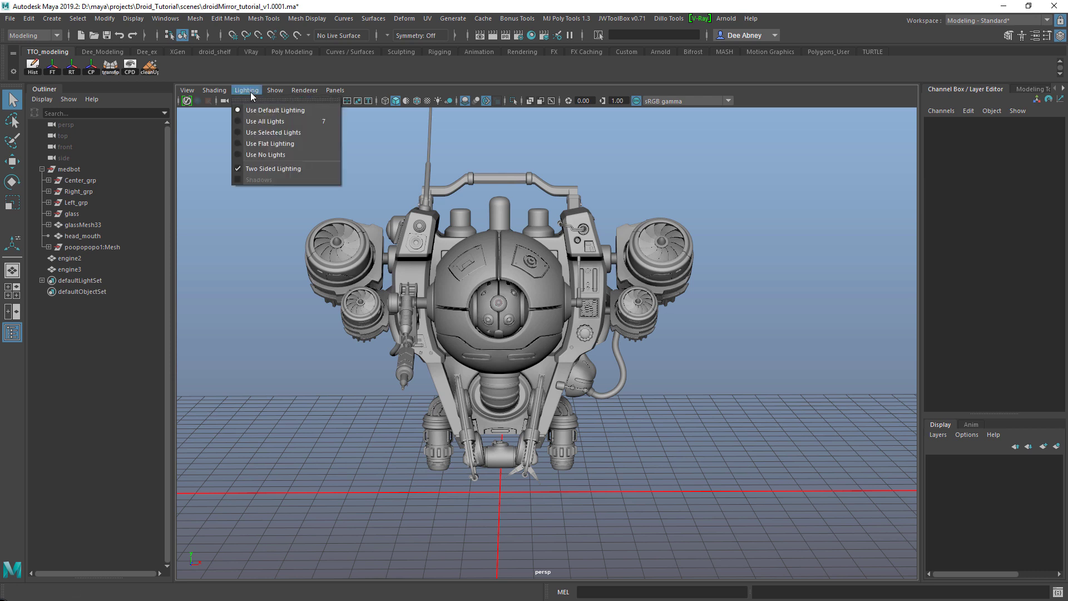
click(260, 169)
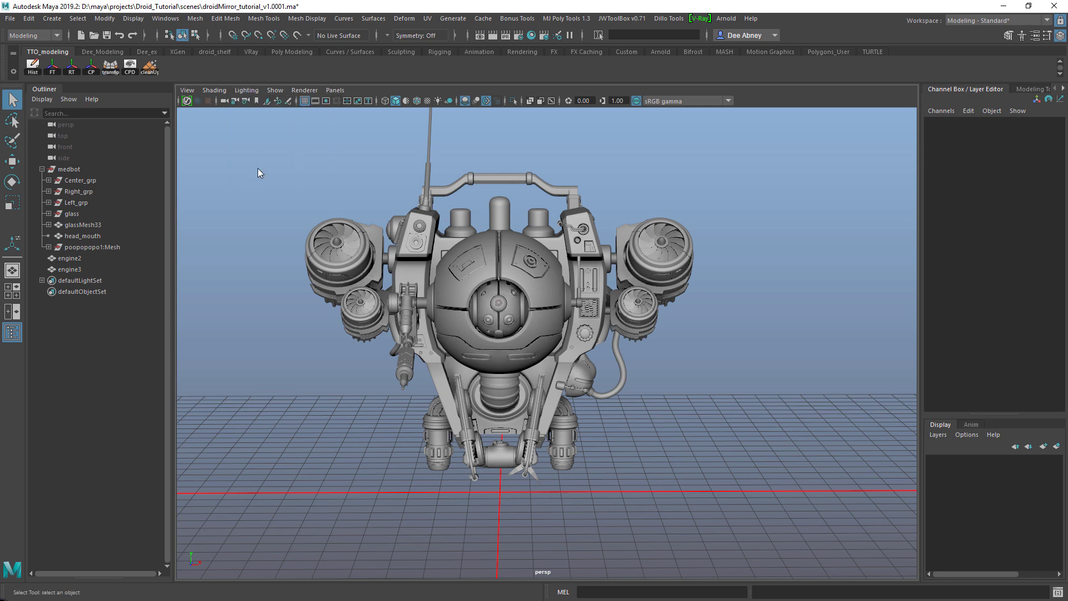
alt+drag(317, 242, 754, 284)
click(653, 262)
click(639, 300)
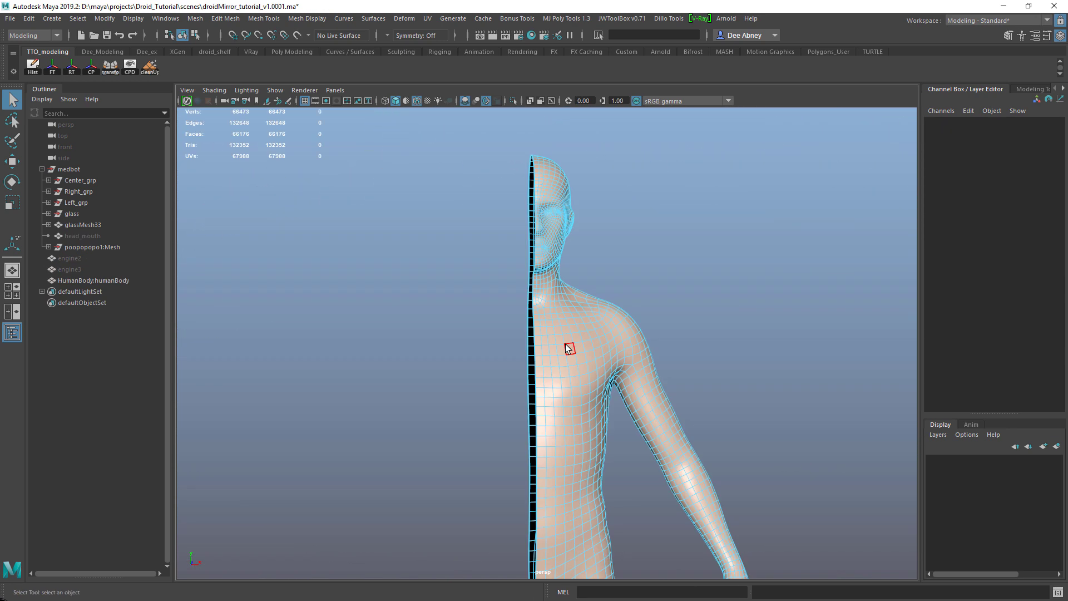
In the front view, move two separate torso faces on the half body's centre edge inward, away from the mirror plane.
key(space)
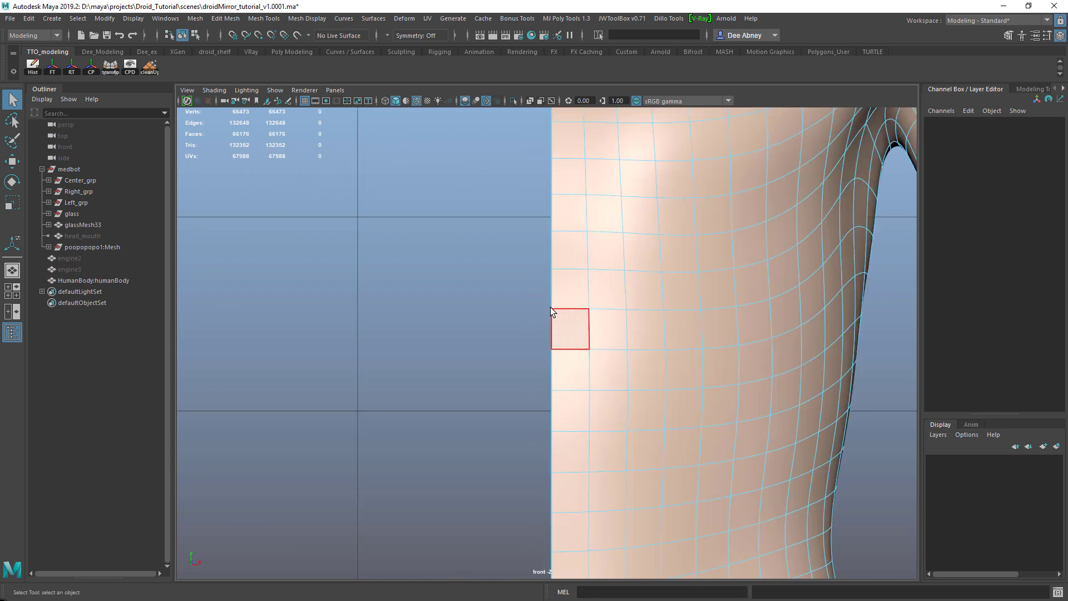
click(561, 322)
key(w)
drag(589, 327, 620, 331)
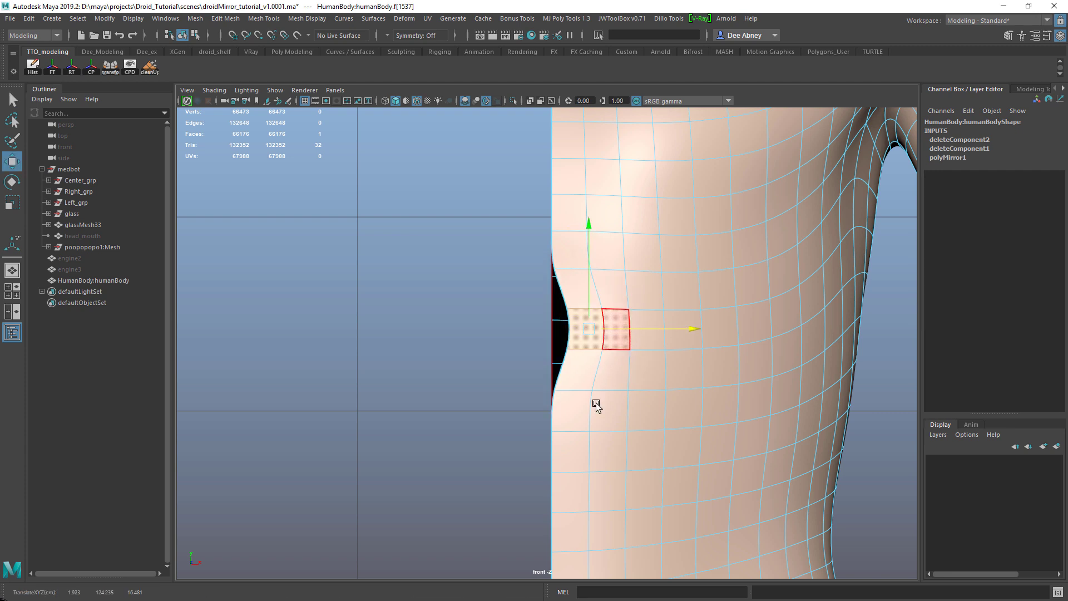
click(573, 495)
key(1)
drag(615, 498, 623, 494)
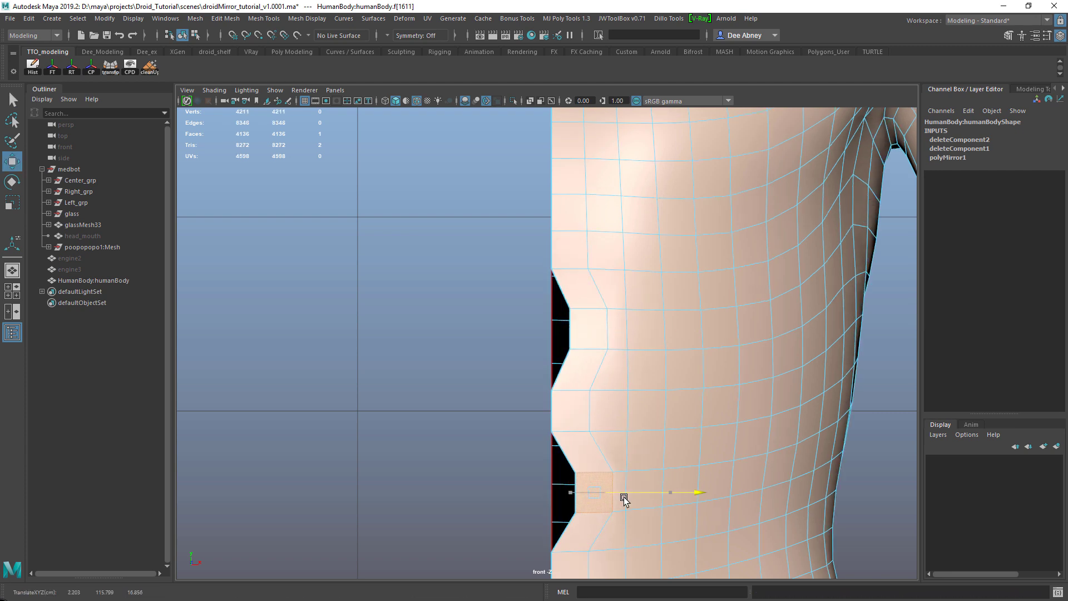
Return to the perspective view and object mode, and mirror the half body mesh across the world X axis.
key(space)
alt+drag(477, 353, 602, 309)
key(q)
right_drag(602, 283, 640, 268)
right_drag(639, 266, 640, 266)
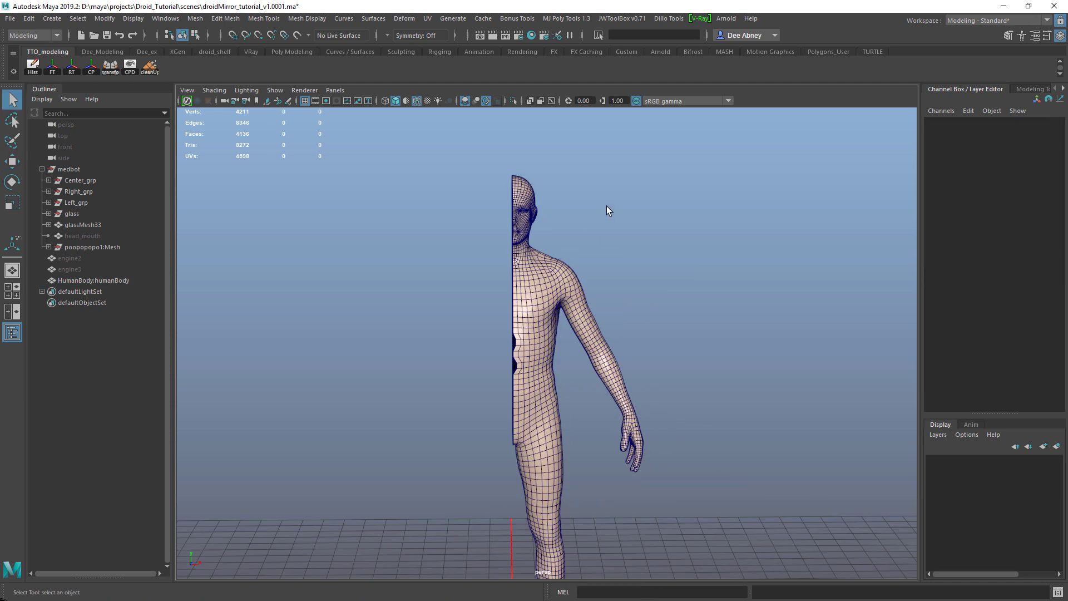
click(195, 19)
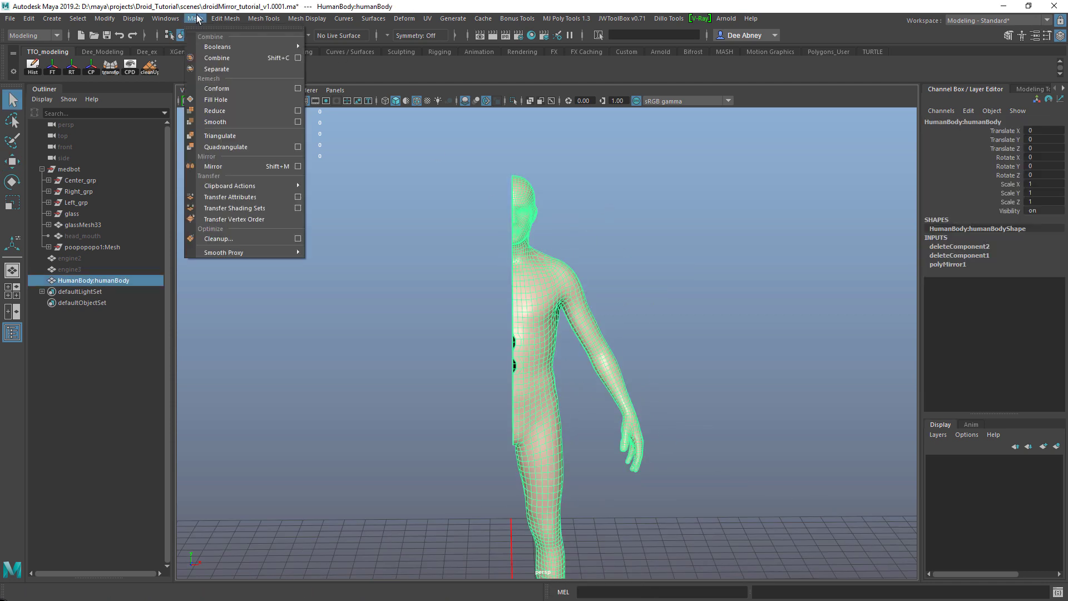
click(229, 166)
click(639, 275)
Set the body mirror's Merge Threshold to 3 to close the two gaps along the torso's centreline.
key(t)
scroll(708, 322, up, 5)
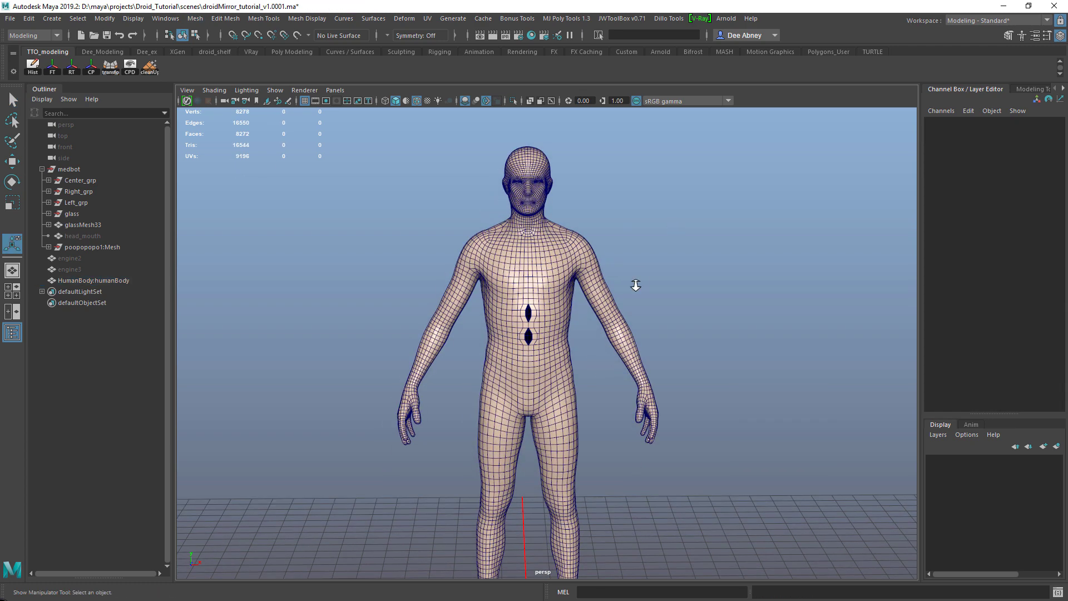
click(590, 284)
scroll(543, 267, up, 5)
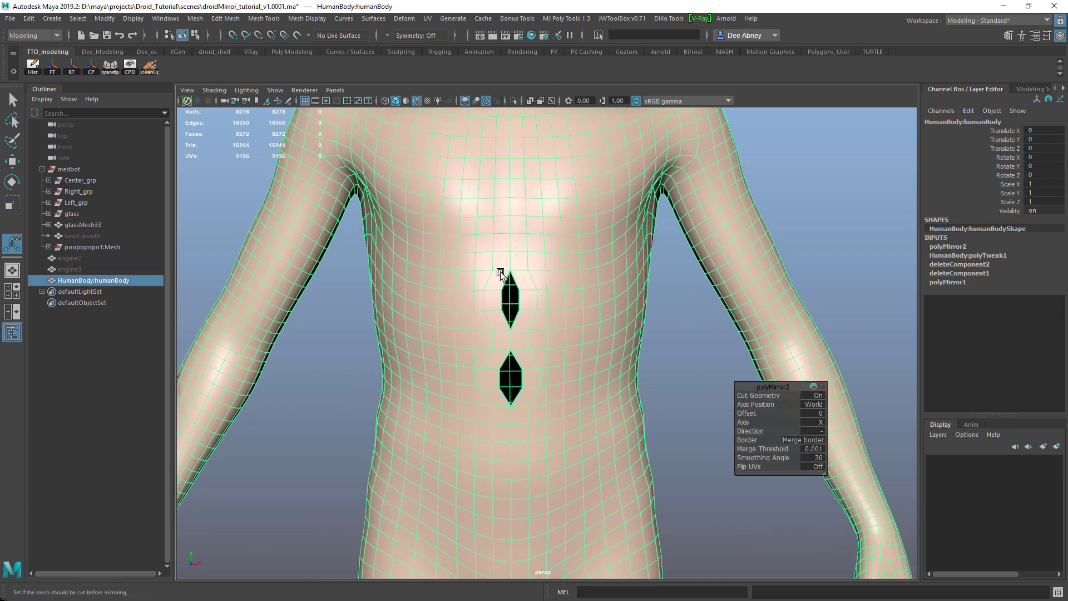
mouse_move(534, 305)
alt+mouse_down()
mouse_move(495, 310)
mouse_move(529, 323)
alt+mouse_up()
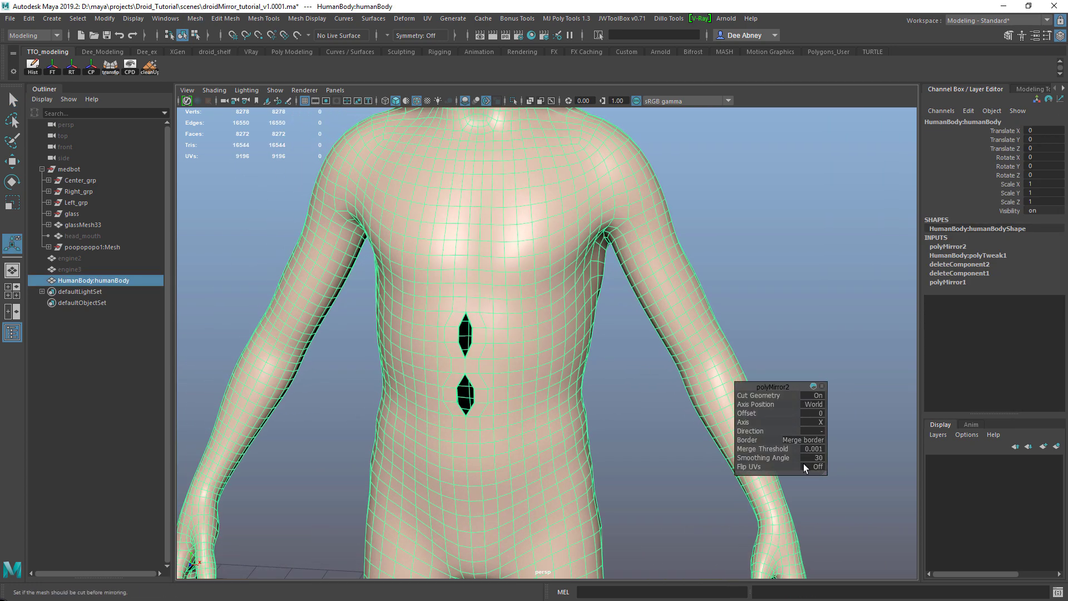
drag(770, 449, 786, 449)
drag(904, 444, 869, 441)
click(821, 449)
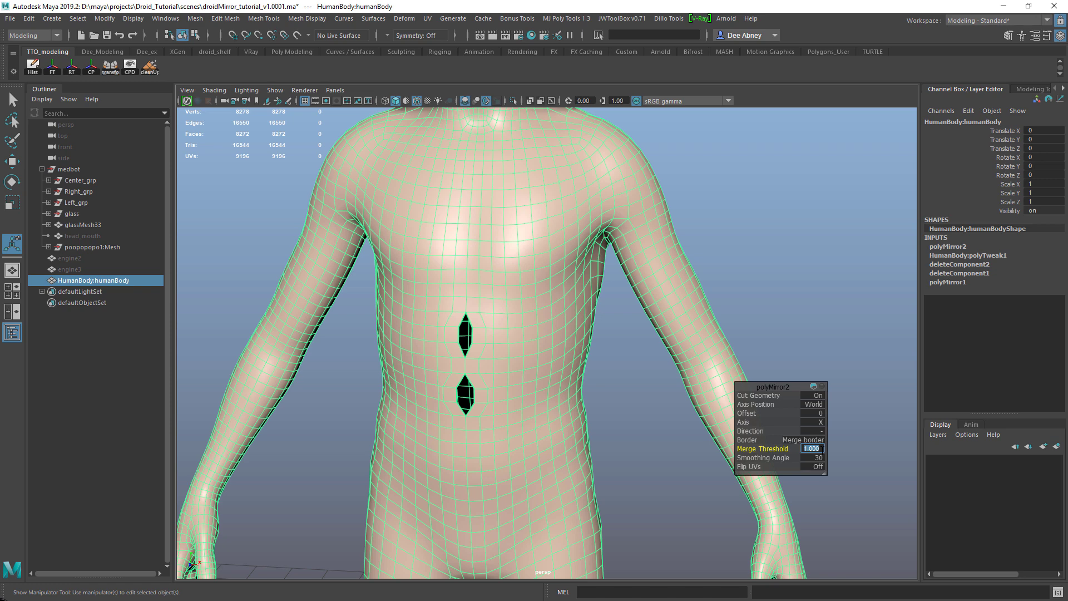
key(Return)
text(3)
key(Return)
Display the body with the default material to check the merged faces along the torso's centreline.
alt+drag(603, 352, 516, 345)
alt+right_drag(515, 346, 515, 376)
alt+drag(516, 377, 477, 345)
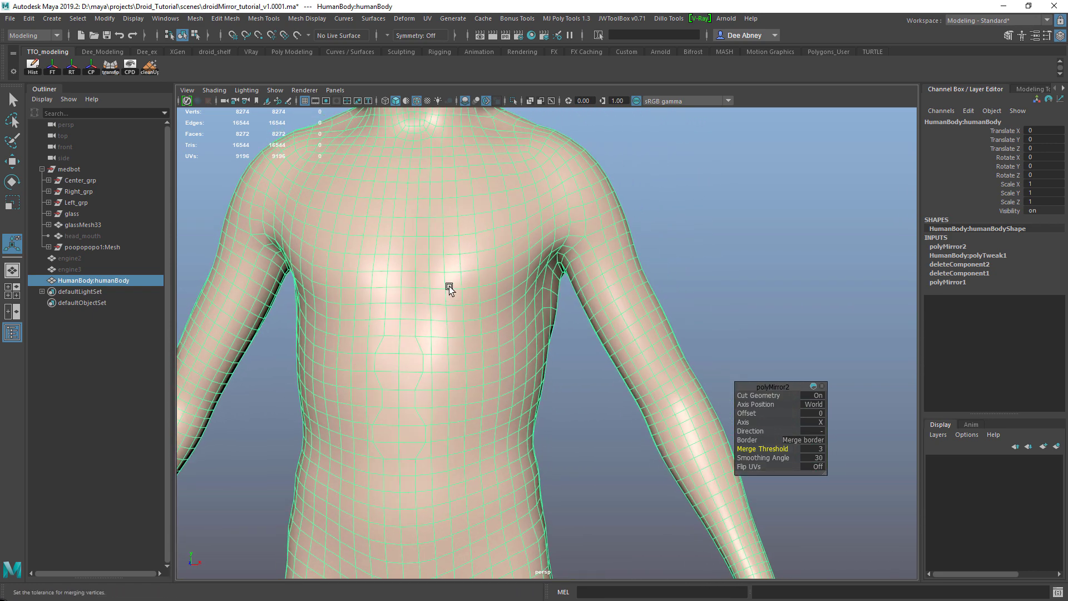
click(214, 90)
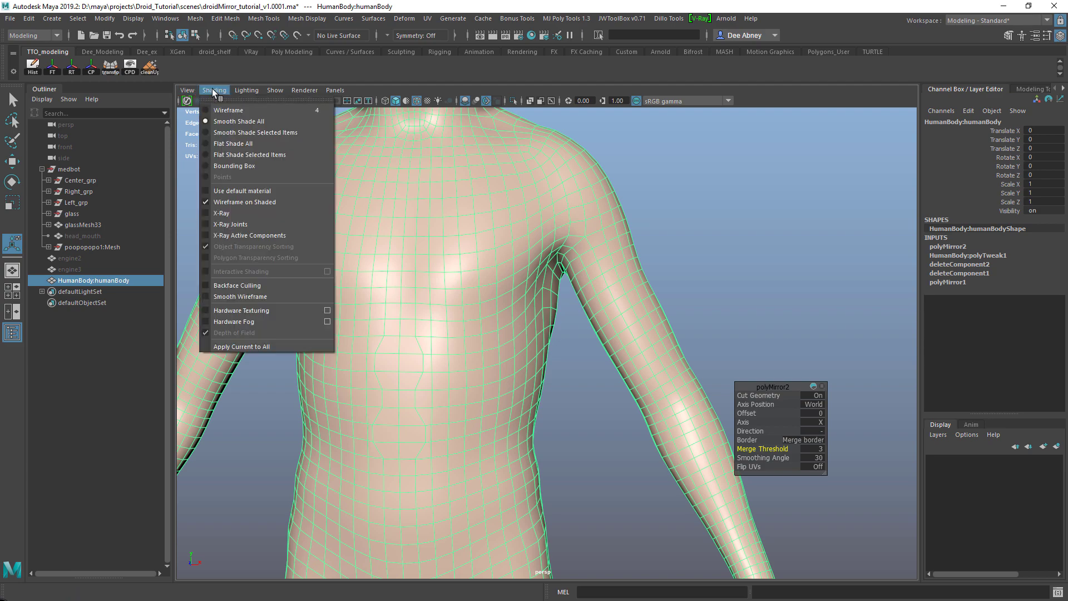
click(252, 191)
alt+drag(470, 356, 435, 315)
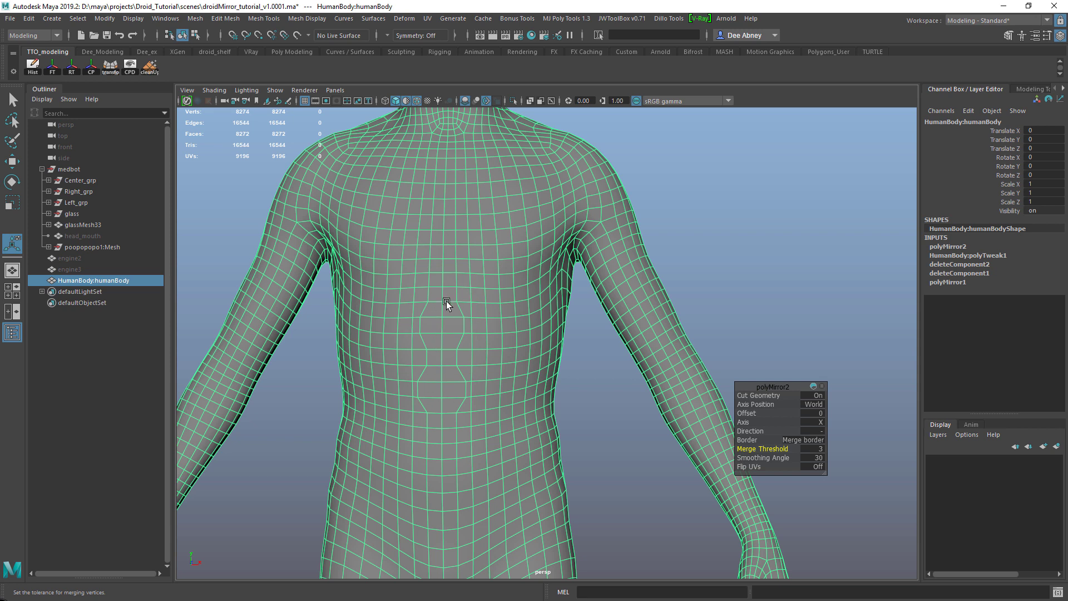
Even out the distorted faces at the torso's centreline using the Sculpt Geometry Tool's Relax operation with a 4.9521 brush radius.
click(371, 18)
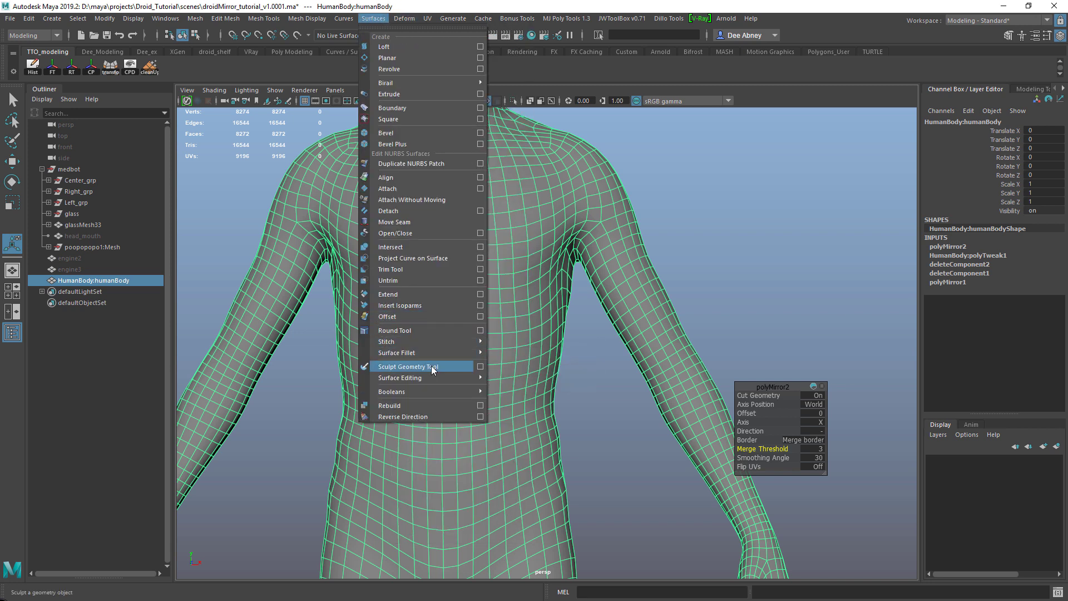
click(480, 366)
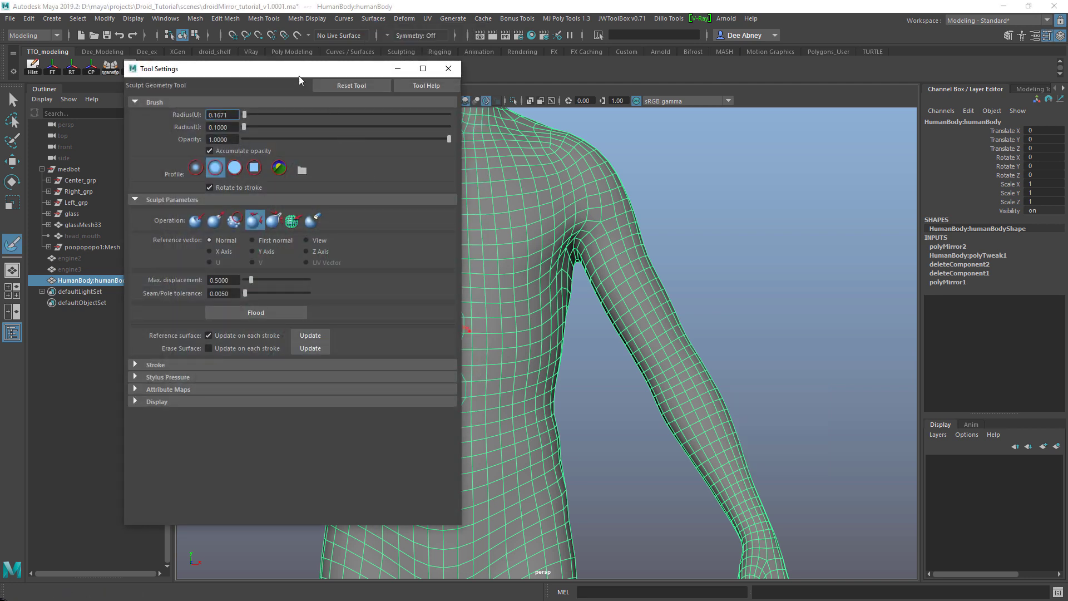
mouse_move(296, 69)
mouse_down()
mouse_move(636, 100)
mouse_move(709, 84)
mouse_up()
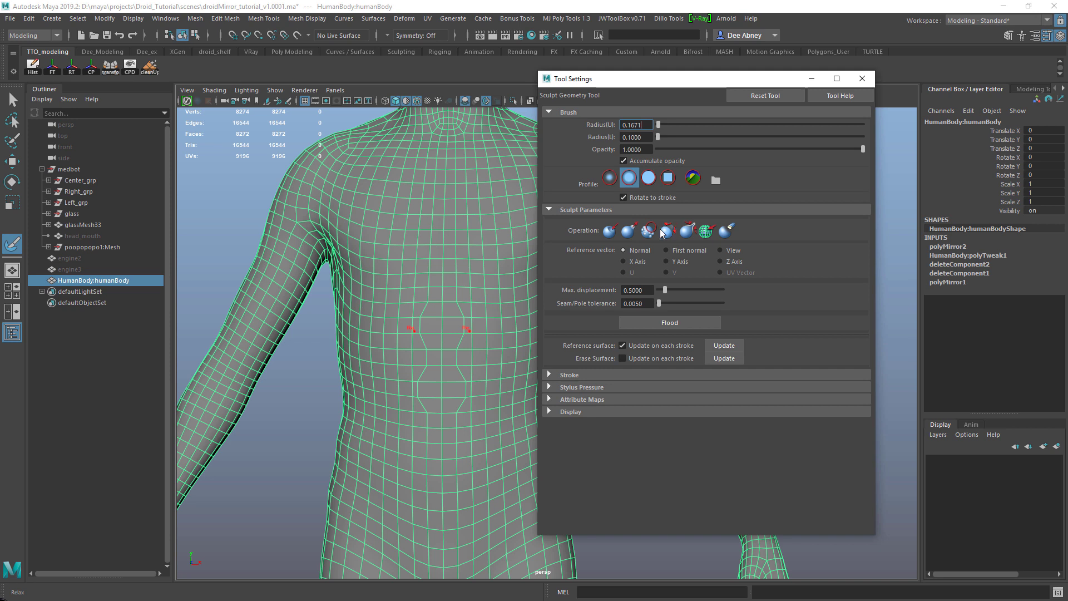
click(449, 327)
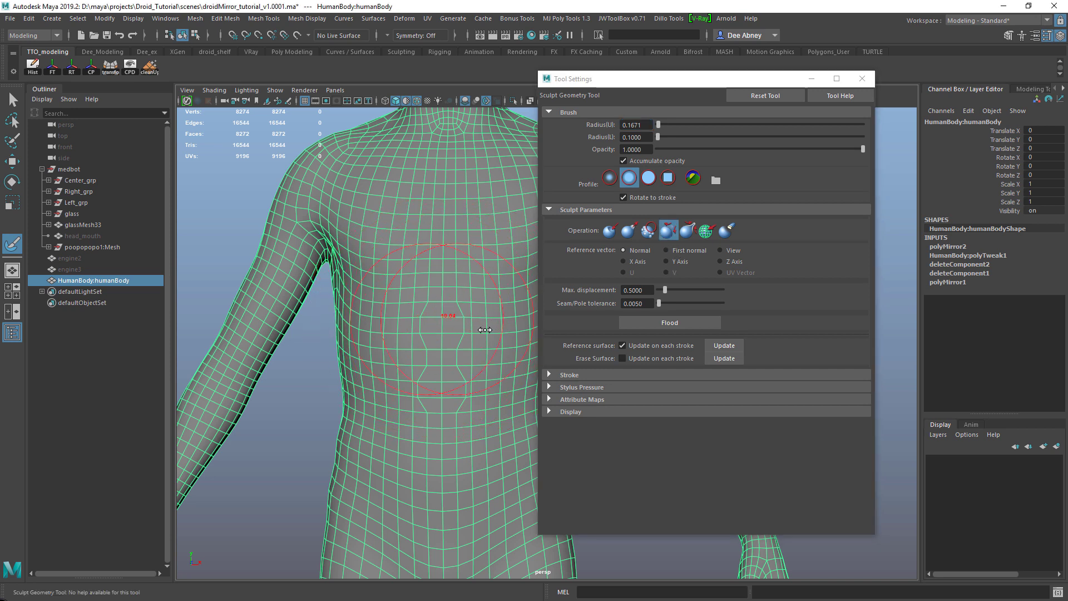
drag(472, 312, 455, 303)
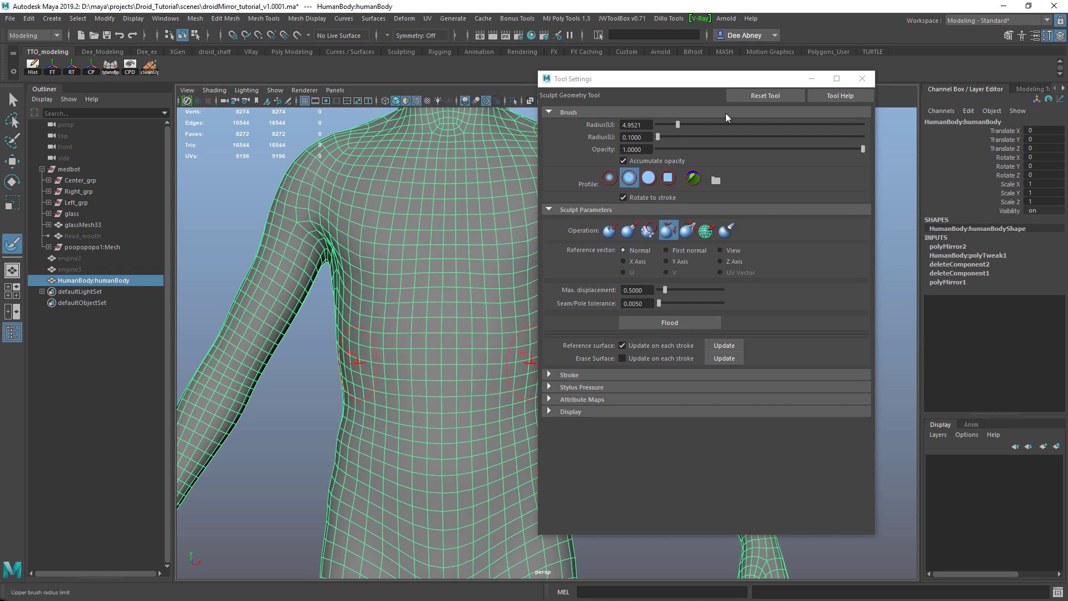
click(862, 78)
key(q)
click(757, 229)
Examine the relaxed torso and the complete mirrored body from several angles and distances.
alt+right_drag(723, 237, 560, 262)
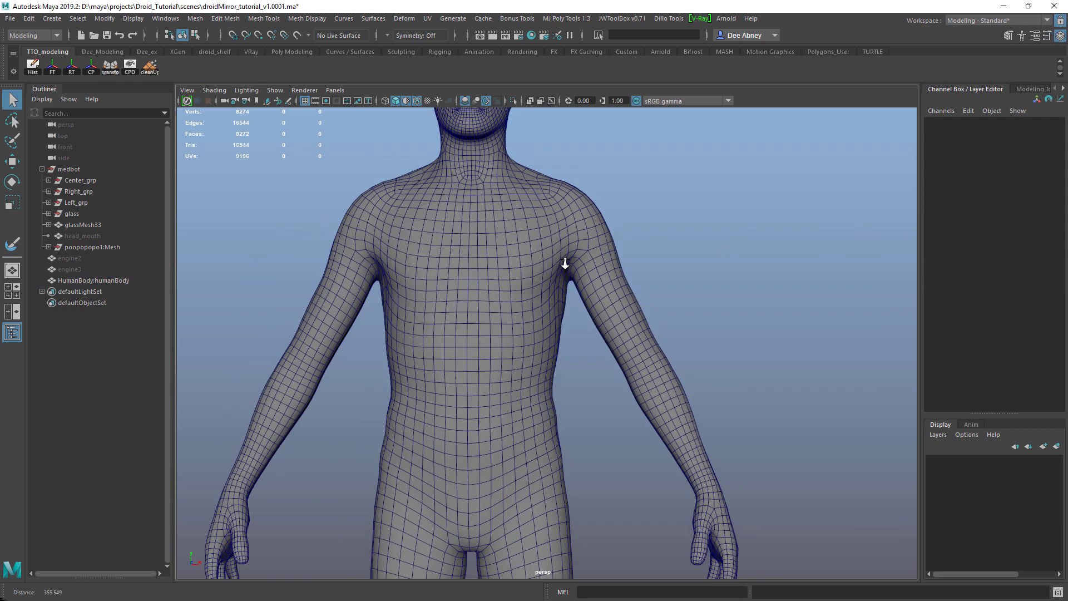
alt+drag(561, 262, 525, 296)
alt+right_drag(525, 295, 334, 300)
alt+middle_drag(474, 306, 473, 233)
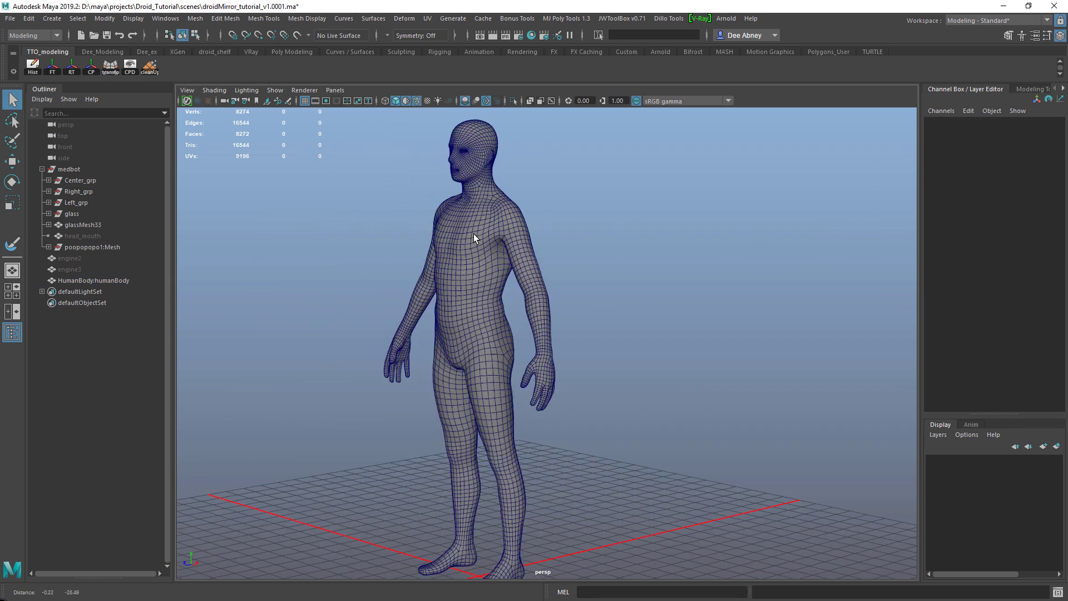
alt+drag(473, 234, 648, 281)
alt+right_drag(649, 282, 489, 222)
click(511, 232)
alt+drag(511, 232, 565, 264)
alt+middle_drag(566, 265, 566, 303)
alt+right_drag(566, 302, 478, 339)
Delete two adjacent faces at the middle of the torso to make a small hole.
key(F11)
click(433, 290)
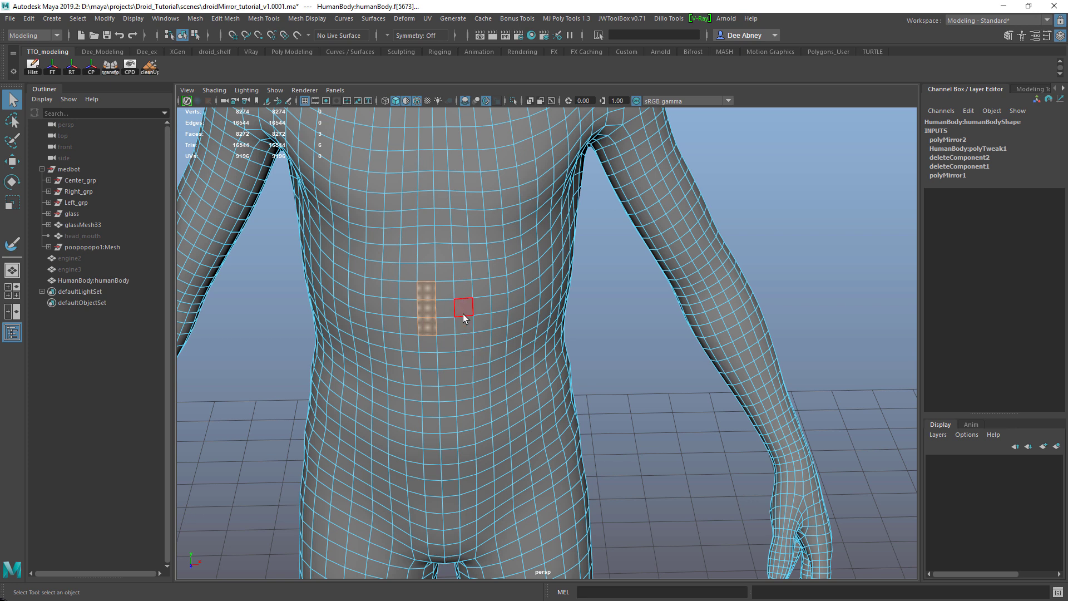
alt+drag(460, 319, 473, 316)
alt+right_drag(473, 316, 471, 295)
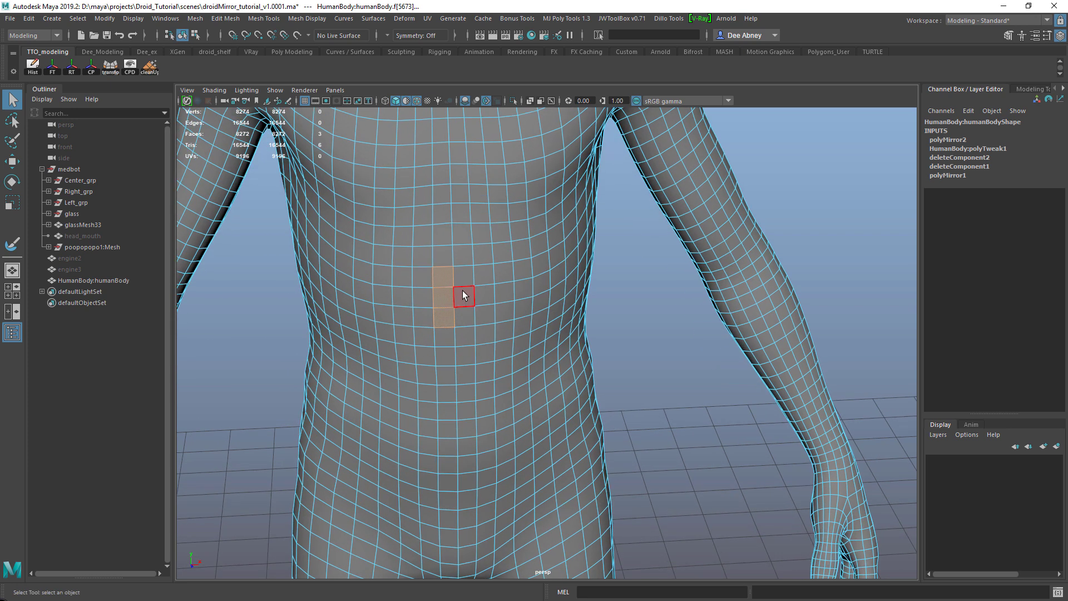
key(Delete)
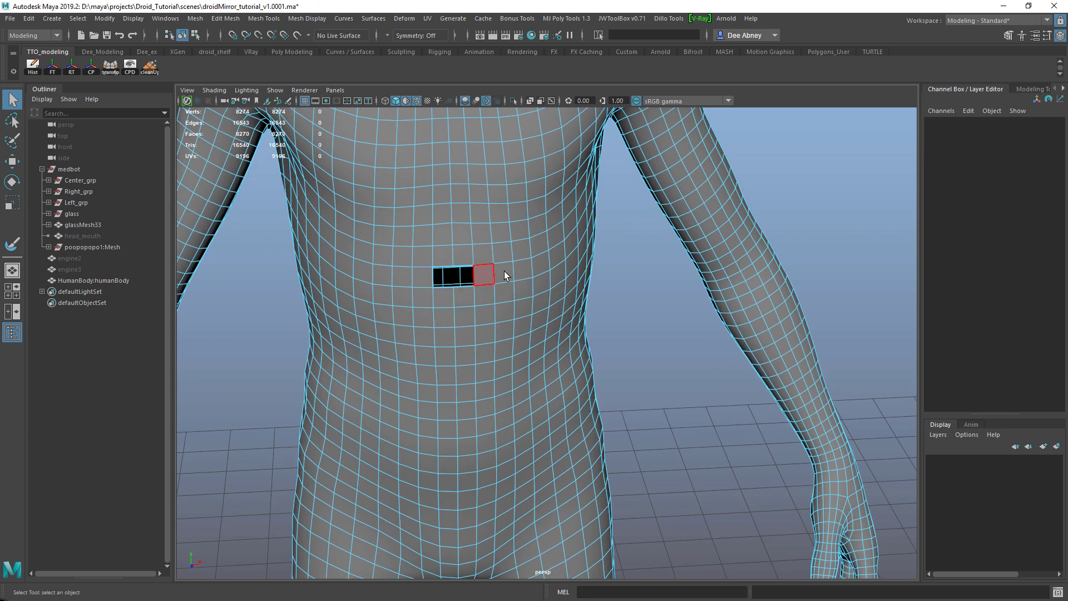
Examine the hole in the torso from close up and from a distance.
alt+middle_drag(504, 268, 538, 326)
alt+right_drag(538, 326, 686, 364)
alt+middle_drag(437, 340, 497, 293)
alt+drag(496, 293, 508, 322)
alt+middle_drag(508, 322, 580, 412)
alt+right_drag(580, 413, 606, 236)
click(747, 433)
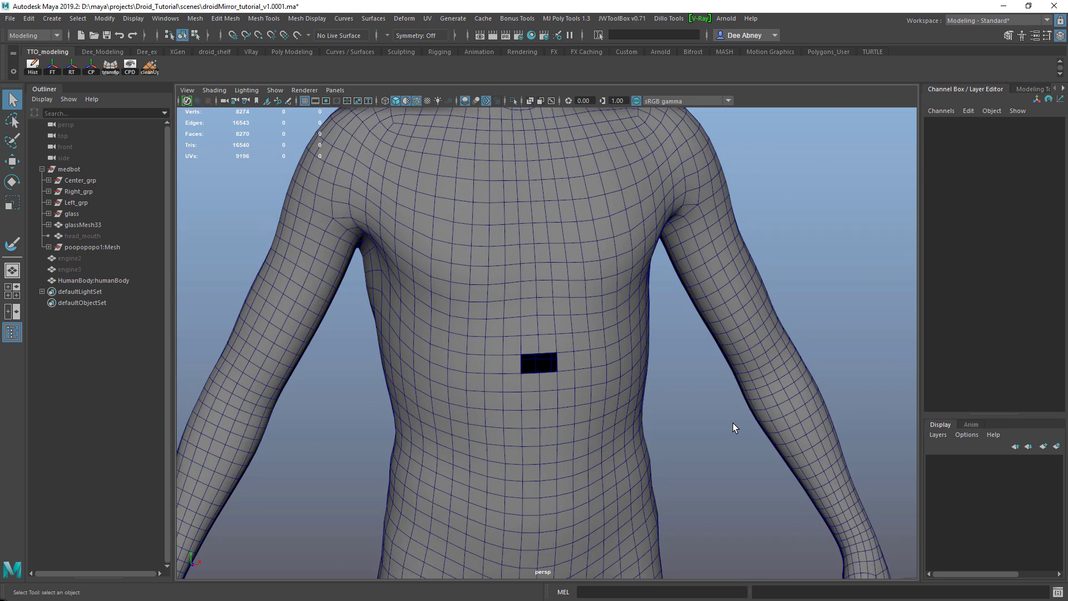
alt+right_drag(747, 433, 281, 345)
alt+drag(568, 387, 538, 372)
alt+right_drag(538, 373, 605, 407)
alt+drag(605, 407, 599, 410)
alt+right_drag(599, 411, 779, 445)
alt+right_drag(562, 381, 562, 273)
Open the Custom Polygon Display options for the body and reset them to their defaults.
click(579, 254)
click(134, 19)
click(134, 18)
click(134, 18)
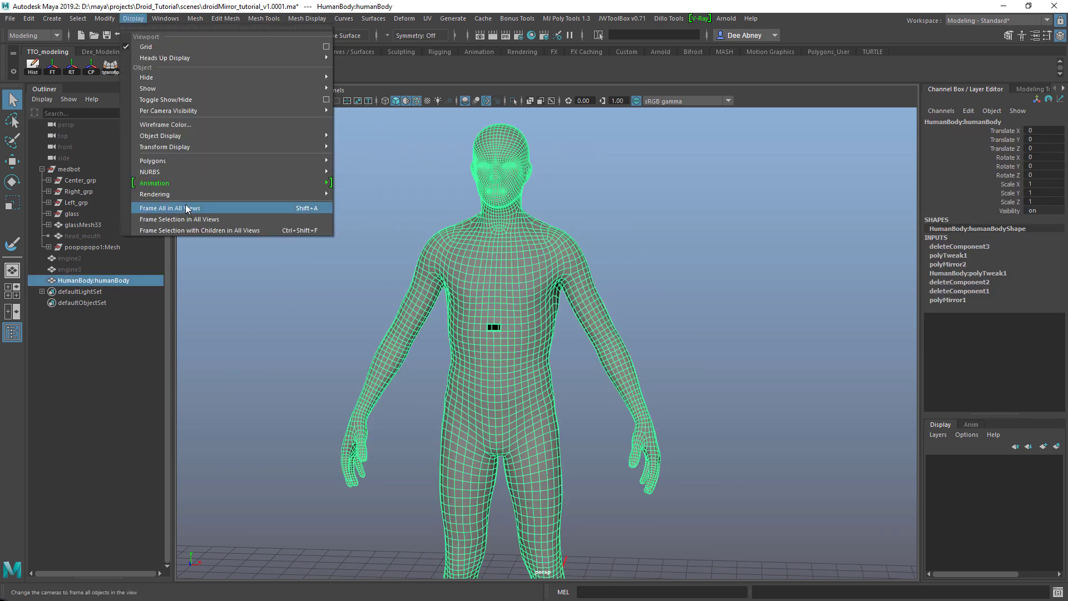
mouse_move(195, 162)
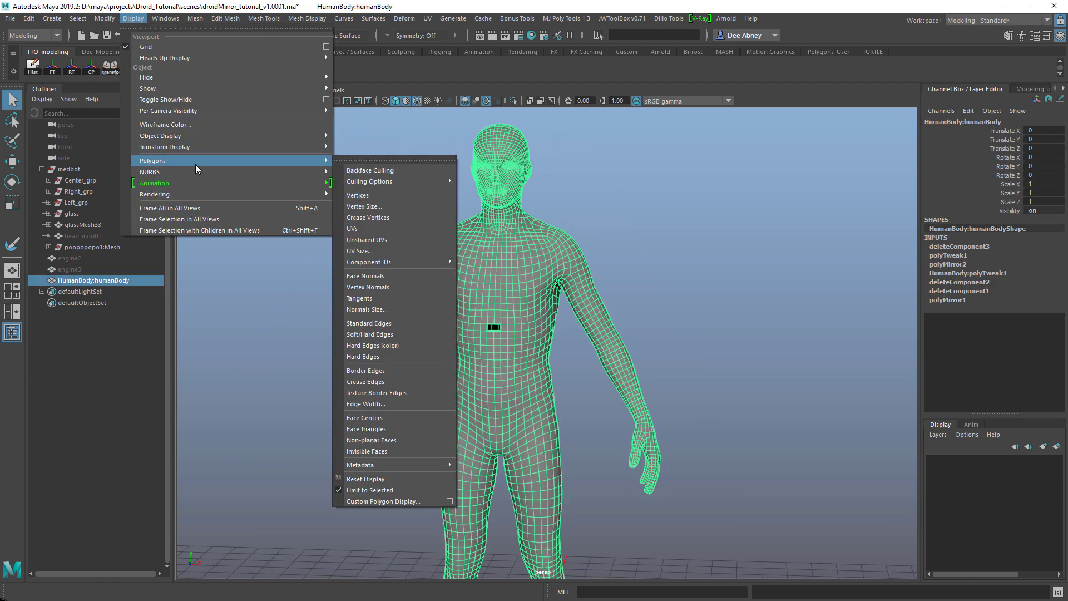
click(434, 502)
click(735, 127)
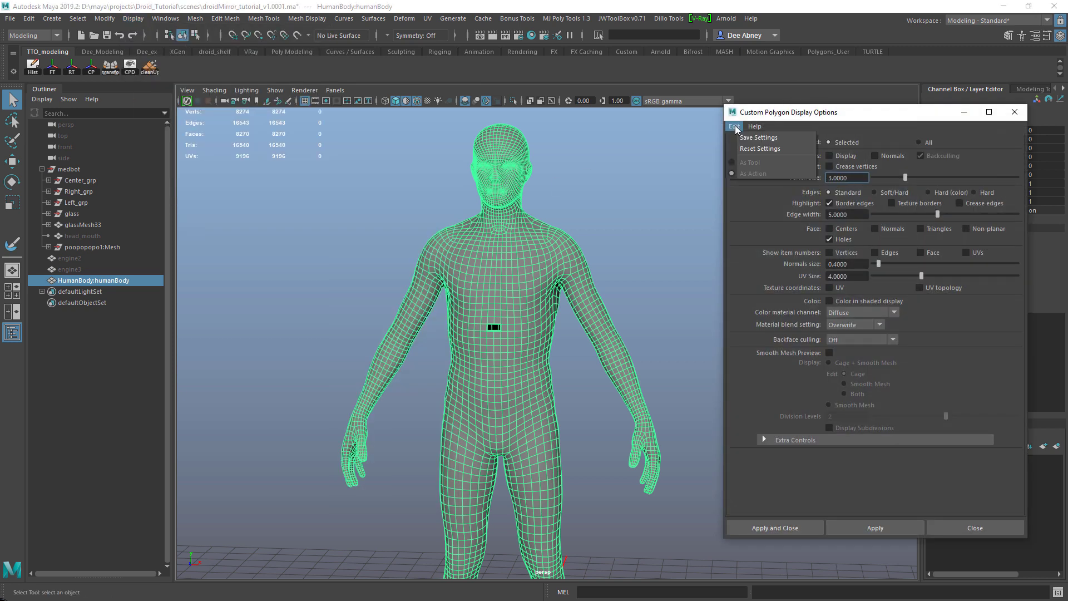
click(760, 148)
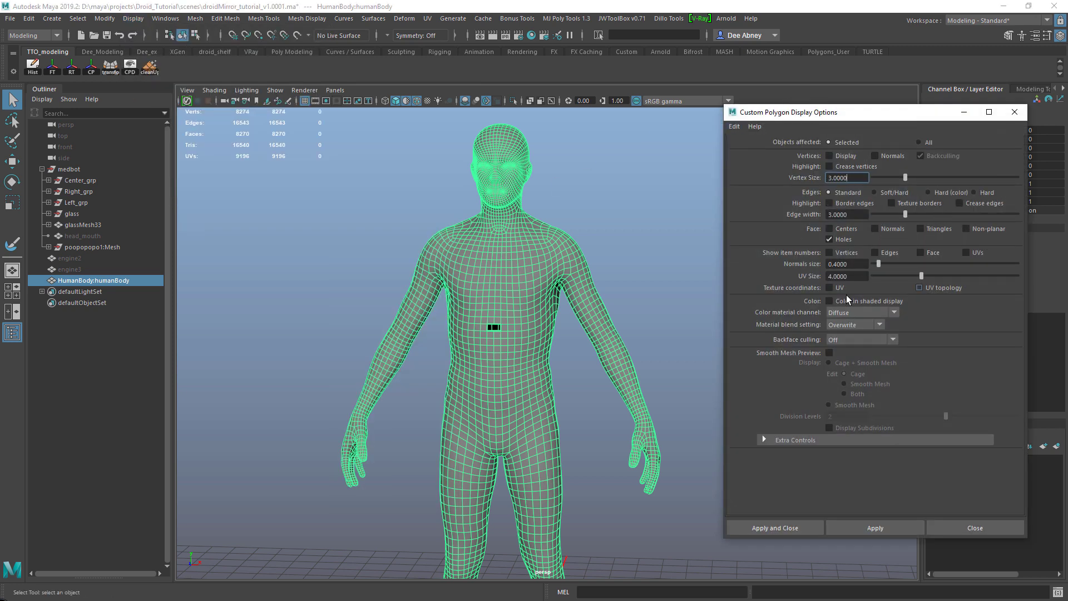
Highlight the body's border edges with an edge width of 8 and check the outlined hole at different distances.
click(843, 205)
key(Tab)
text(8)
key(Return)
click(897, 528)
scroll(488, 347, up, 4)
scroll(445, 311, down, 1)
scroll(439, 311, up, 2)
scroll(390, 328, down, 6)
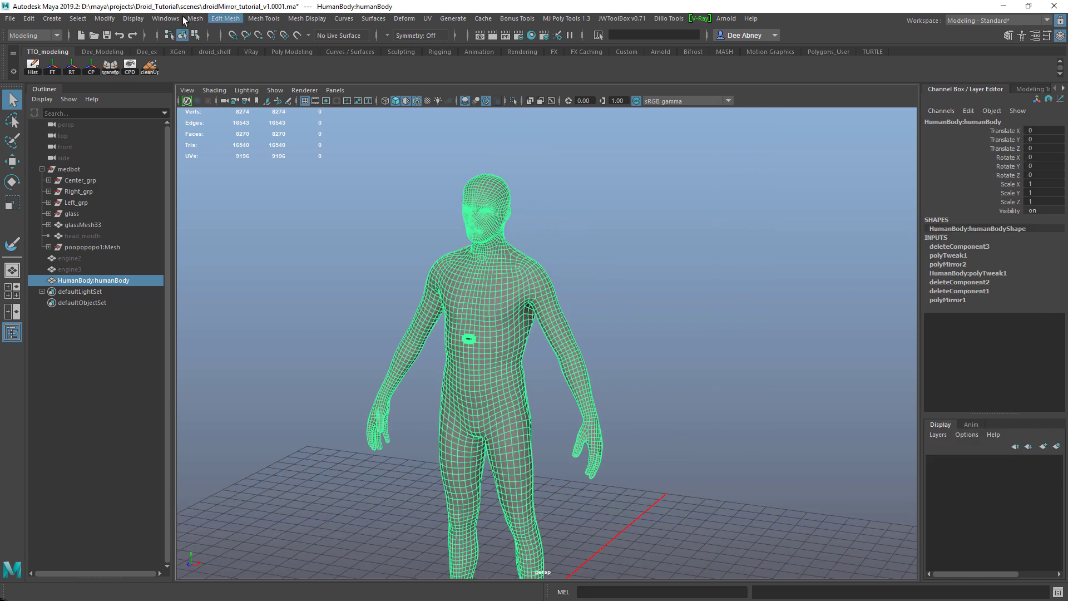
Add the Custom Polygon Display command to the current shelf and deselect the body.
click(131, 20)
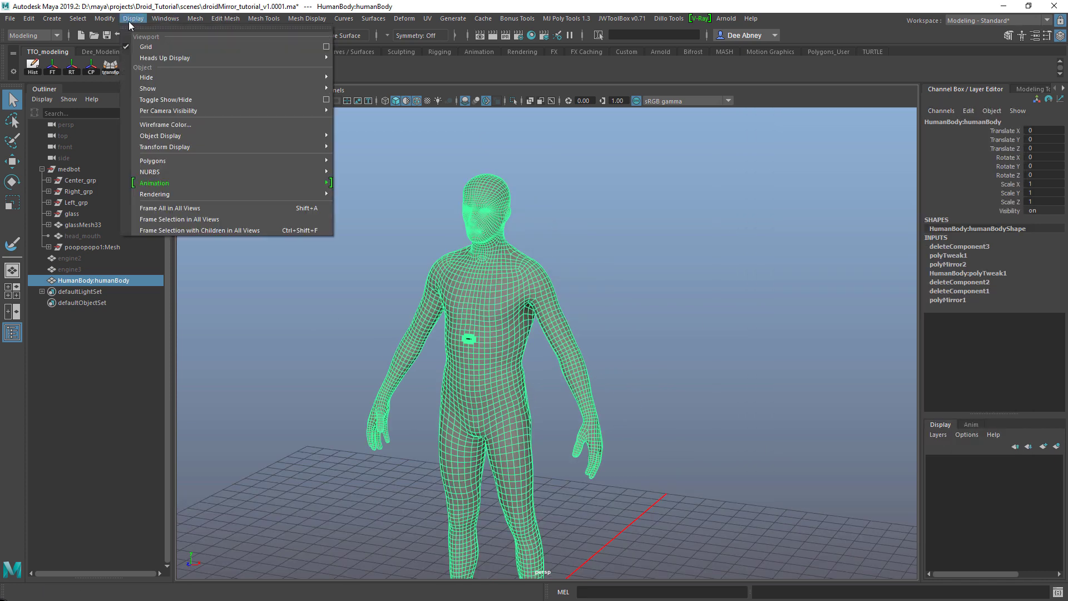
mouse_move(267, 161)
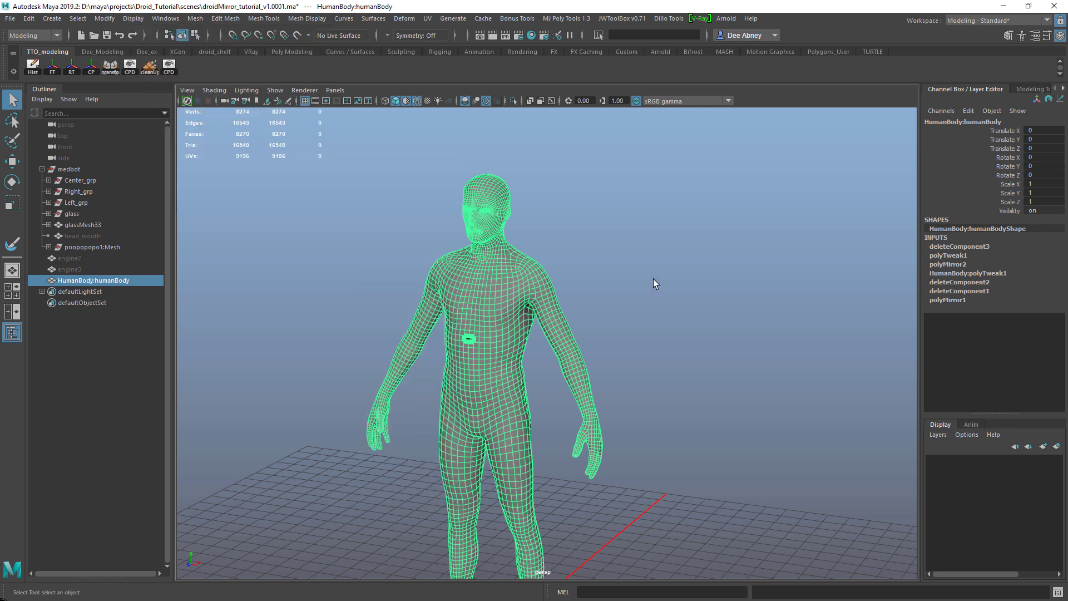
click(654, 284)
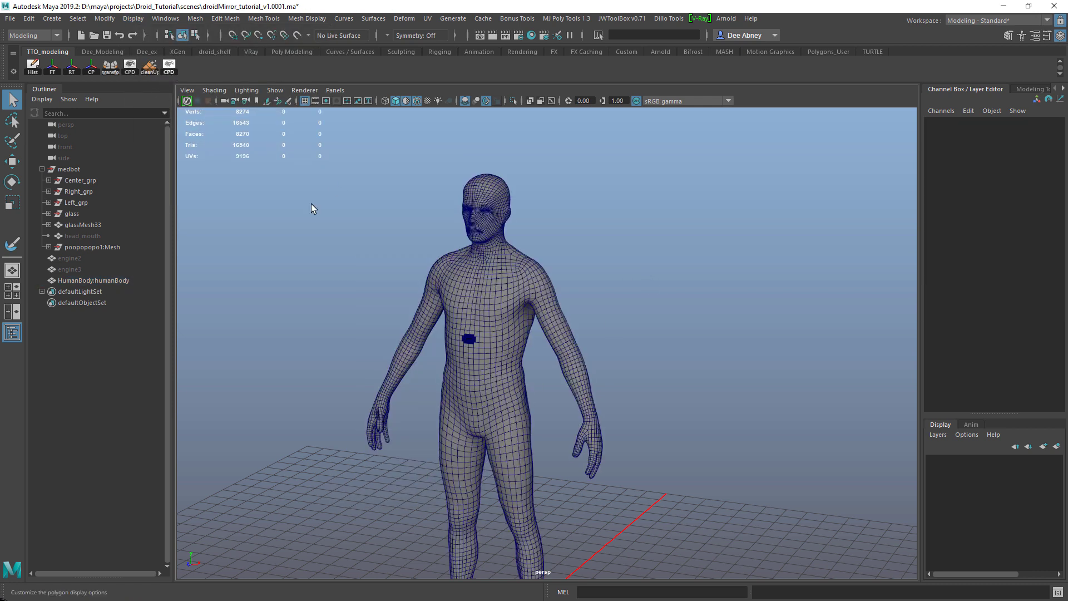
Select a border edge of the torso hole and apply Fill Hole to close it.
drag(446, 189, 540, 223)
click(611, 220)
alt+right_drag(540, 224, 602, 256)
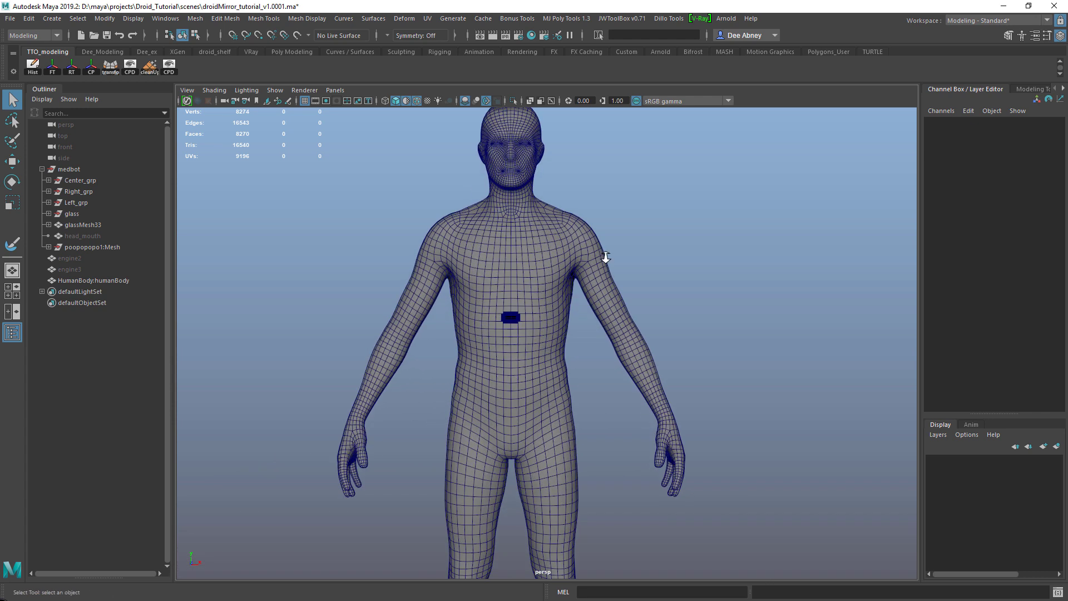
click(568, 243)
scroll(570, 325, up, 5)
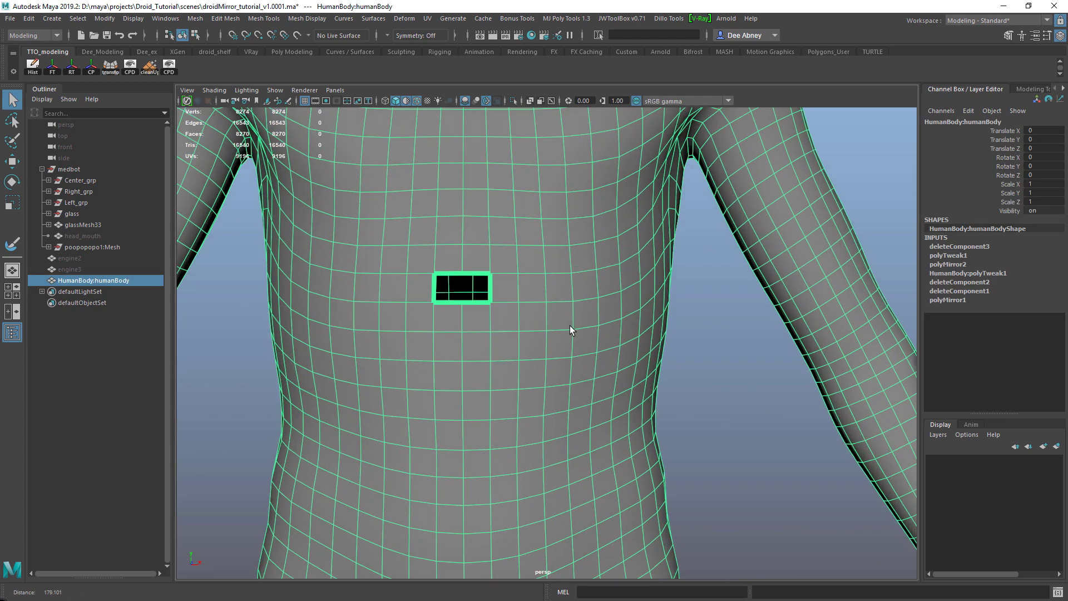
key(F10)
click(529, 255)
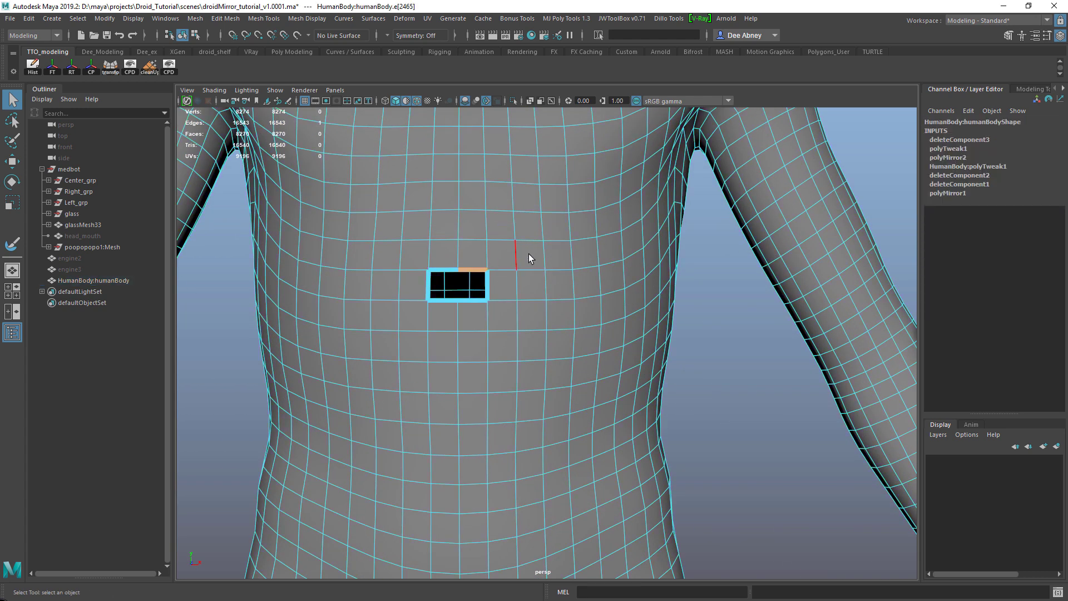
shift+right_click(529, 255)
shift+right_drag(530, 259, 526, 399)
Split the filled torso face with the Multi-Cut tool between its upper and lower middle vertices.
shift+right_drag(532, 269, 461, 276)
click(458, 270)
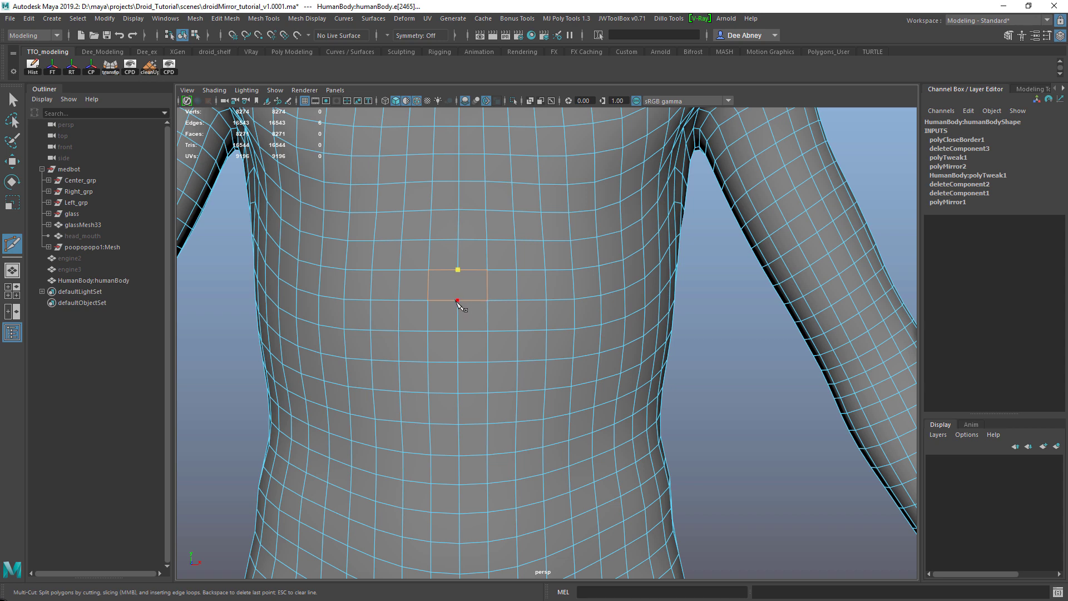
right_click(581, 301)
alt+right_drag(607, 305, 552, 288)
key(q)
Return the body to object mode, deselect it, and view the whole figure.
alt+drag(718, 334, 715, 376)
right_drag(451, 269, 515, 248)
click(538, 257)
alt+drag(533, 358, 651, 334)
alt+right_drag(651, 334, 442, 300)
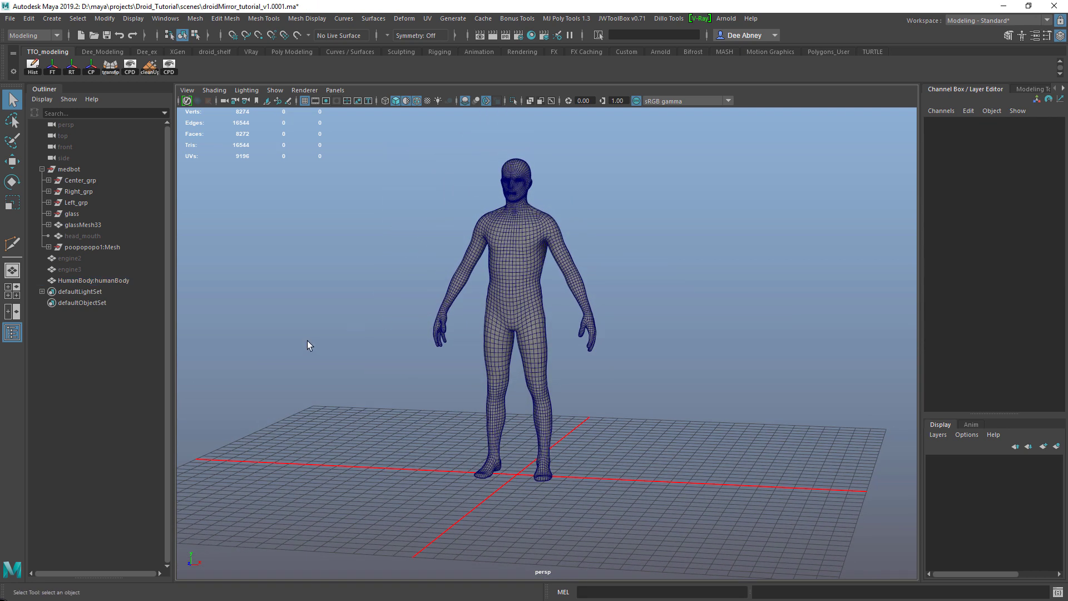